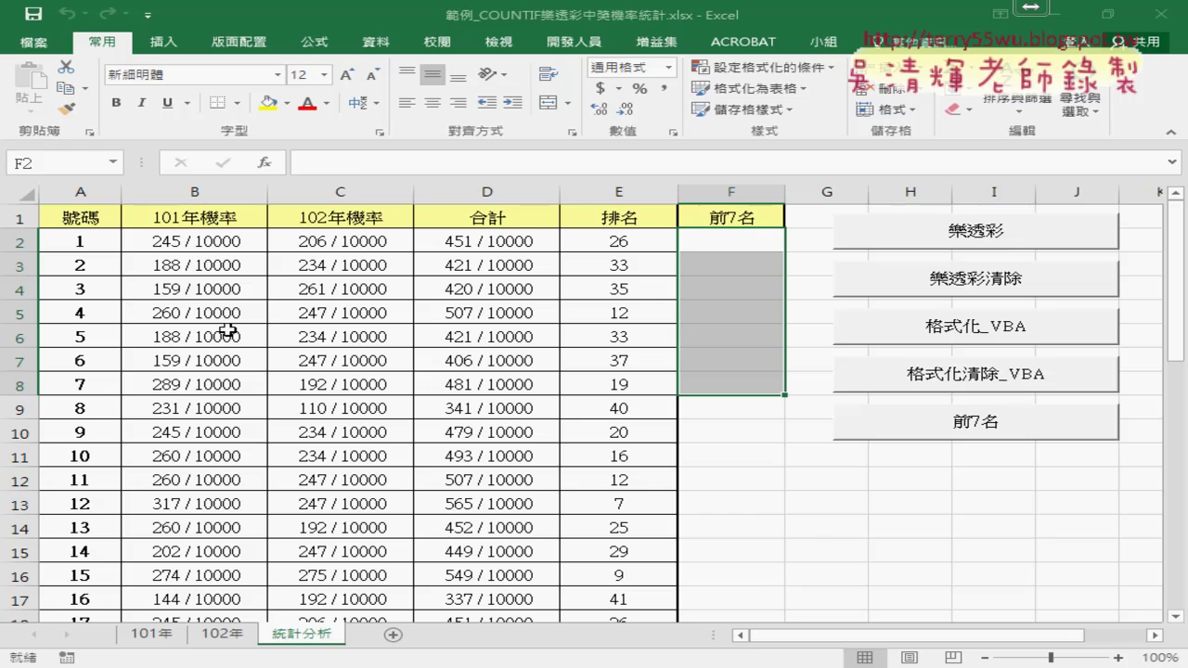
- Check the rank formula in E2, then select the numbers 1–42 in A2:A43
left_click(619, 239)
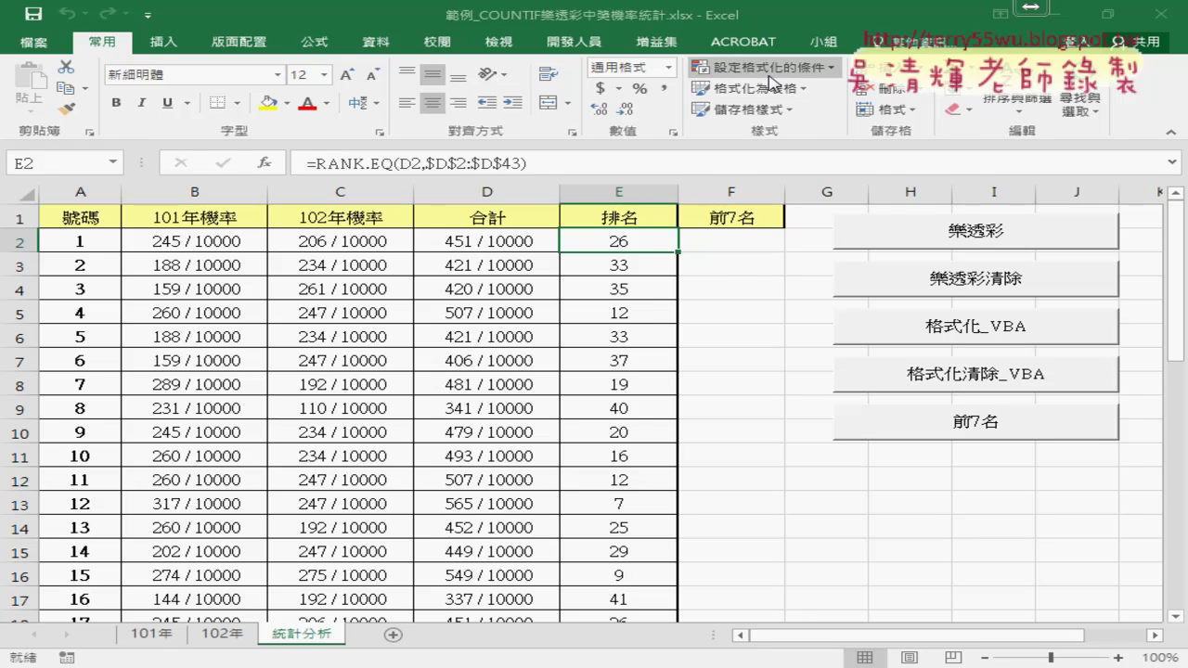
left_click(72, 238)
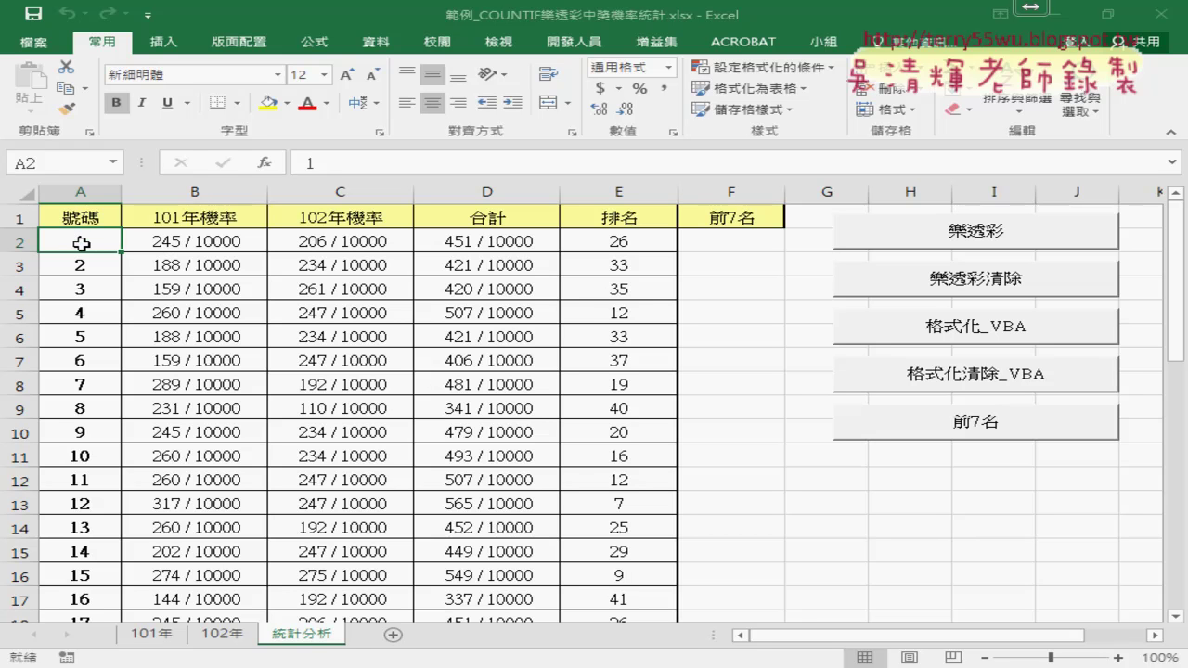
key("ctrl+shift+Down")
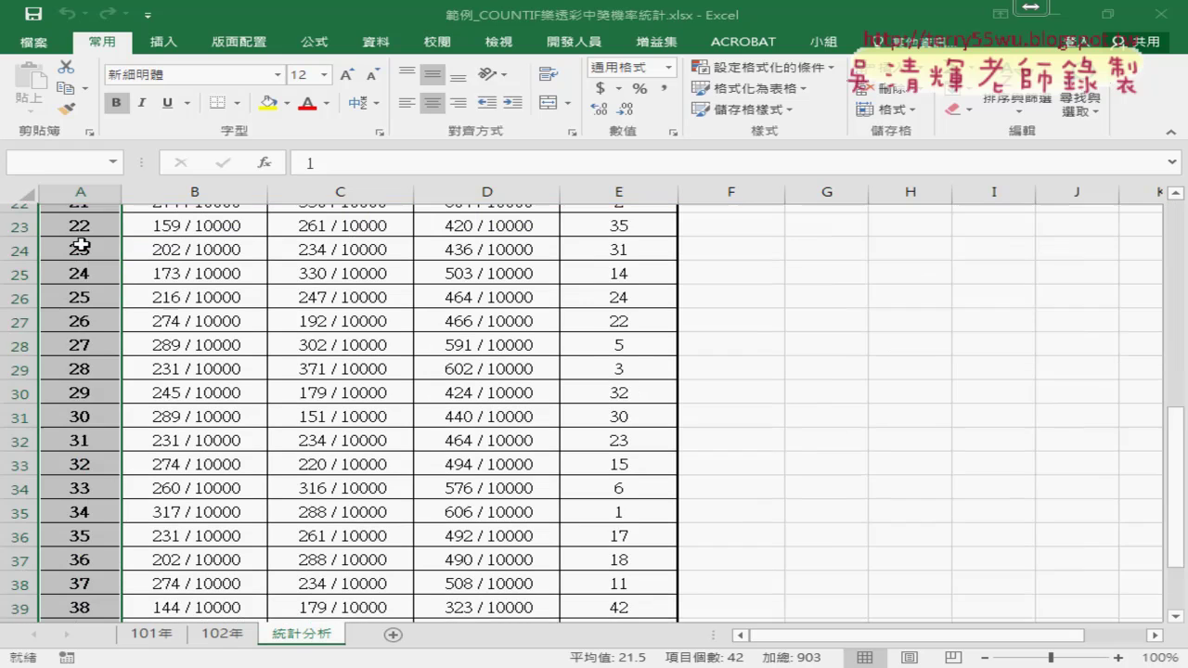
scroll(313, 316, "up", 4)
scroll(313, 319, "up", 5)
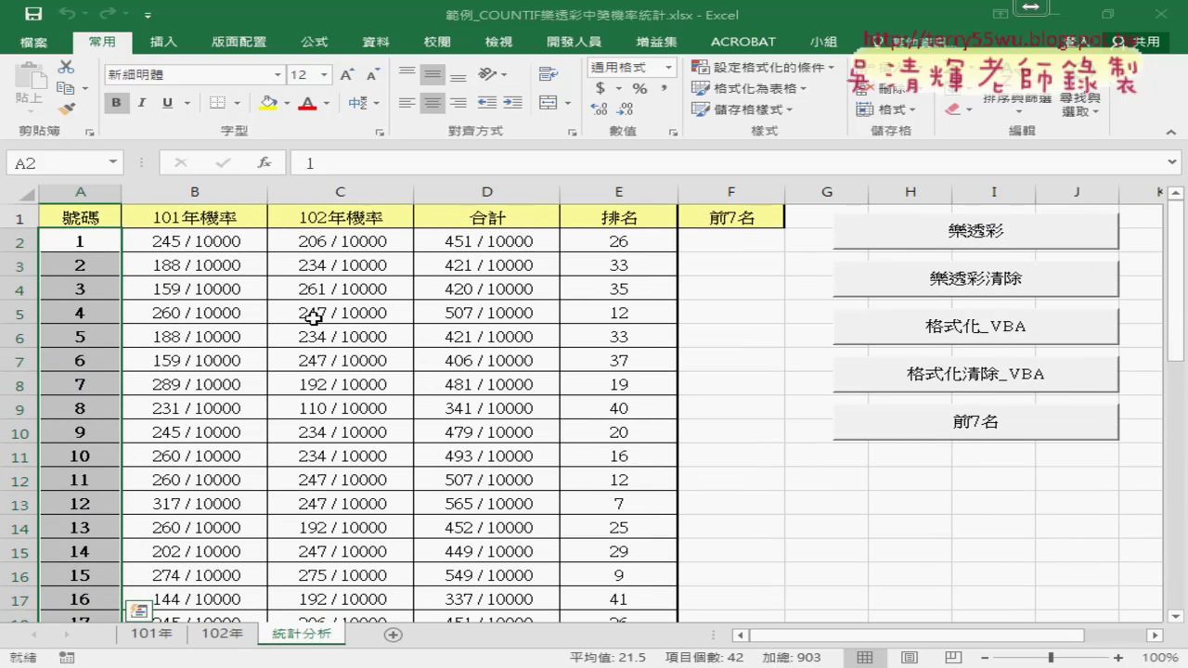
- Create a 'Use a formula' conditional formatting rule for column A with the condition =E2<=7
left_click(759, 67)
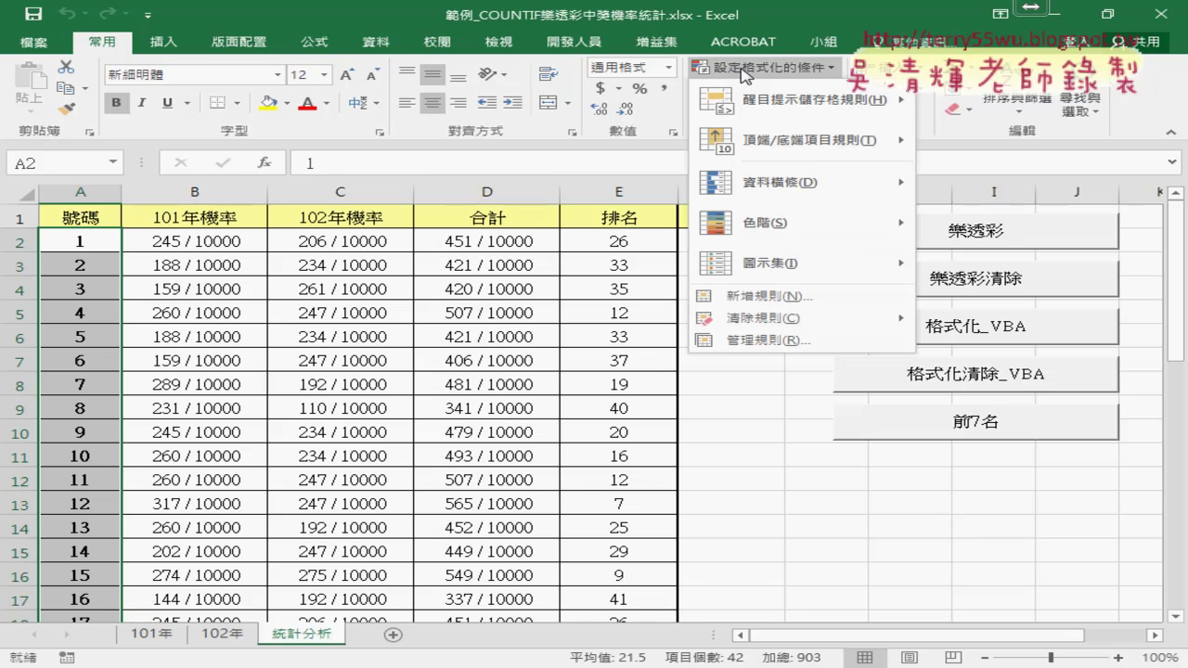
left_click(783, 294)
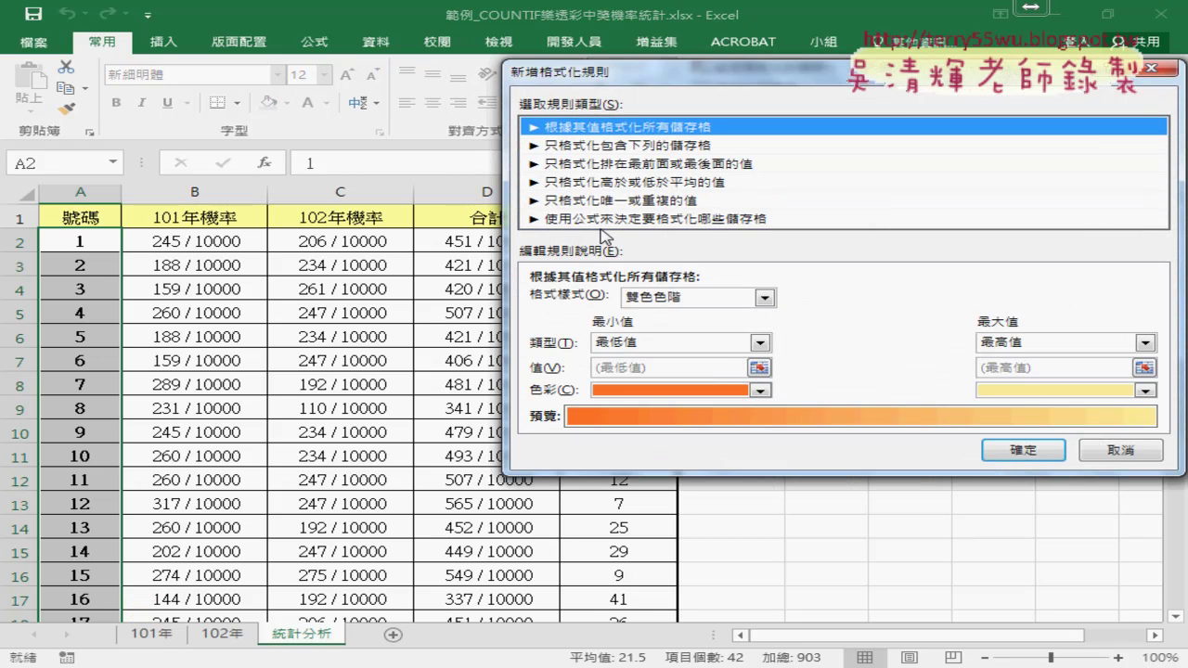
left_click(591, 221)
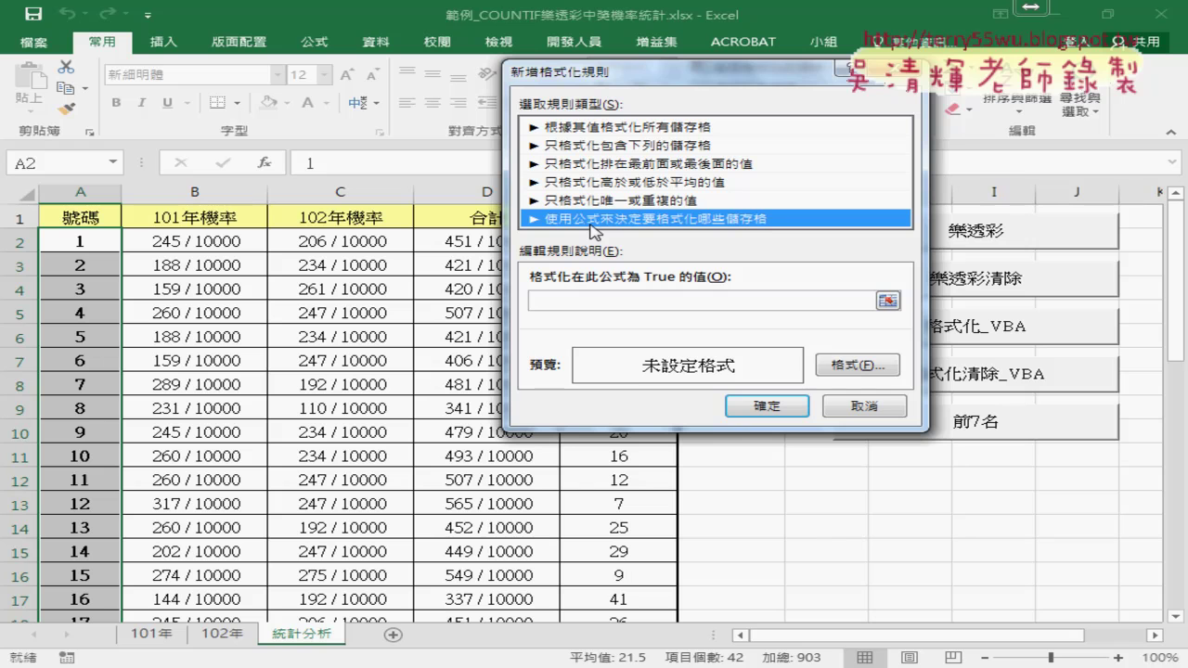
left_click(560, 303)
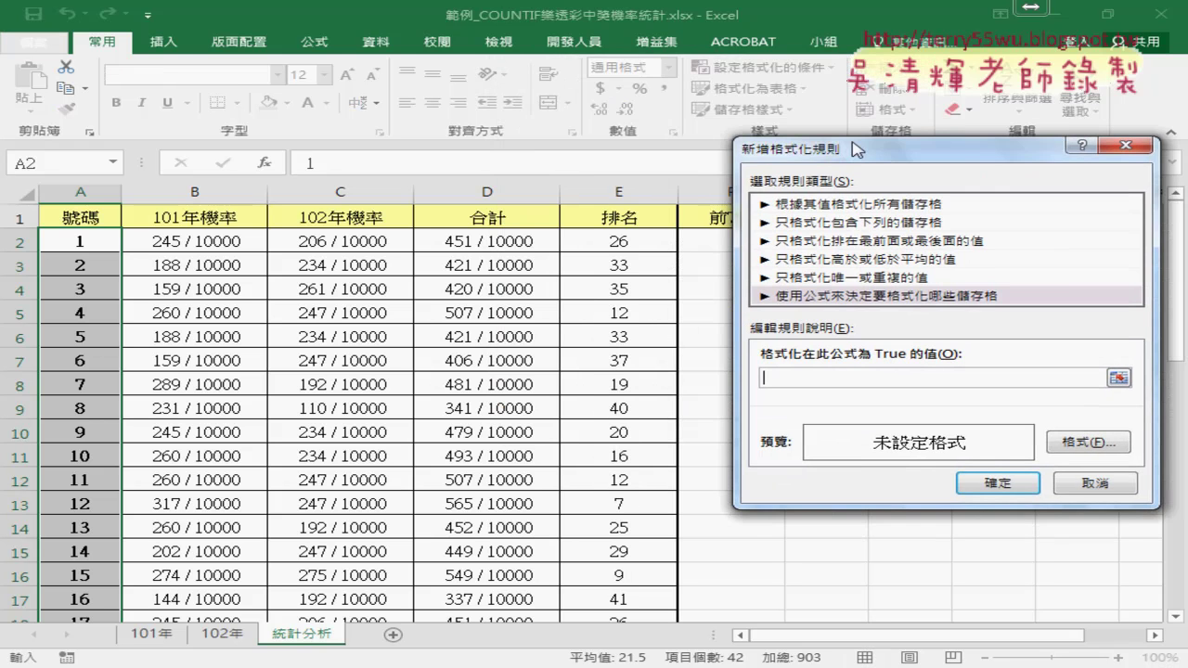
left_click_drag(626, 72, 835, 132)
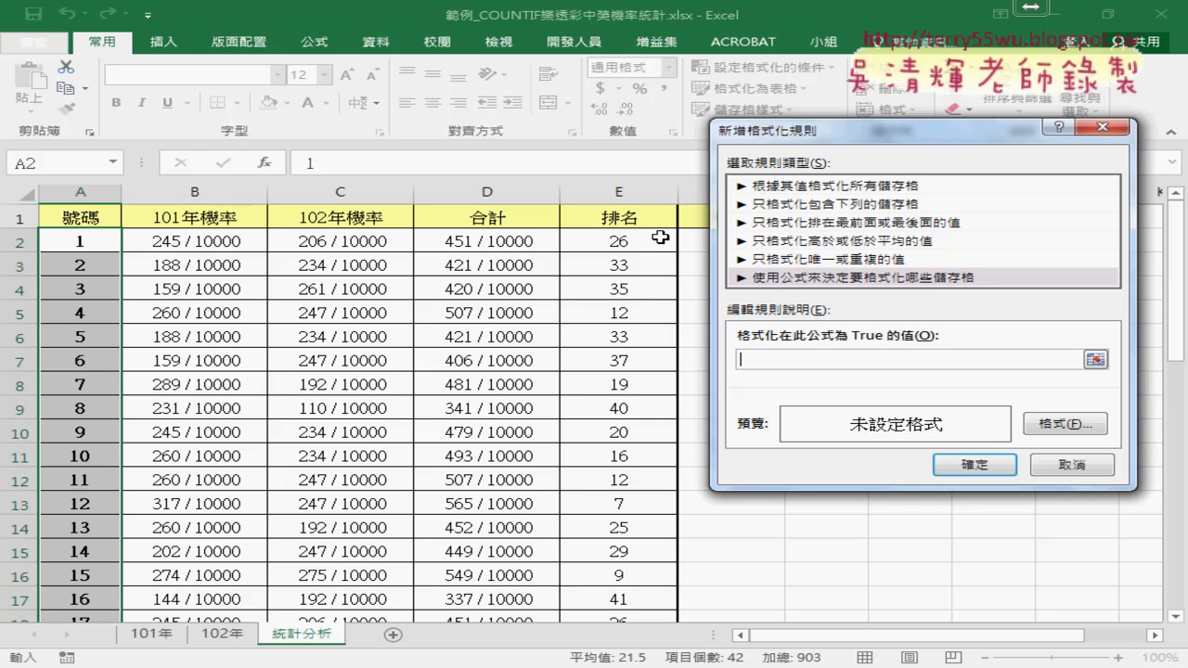
type("=E")
type("2")
type("<=")
type("7")
- Give the =E2<=7 rule a yellow fill and red font, then apply it to highlight number 12
left_click(1058, 427)
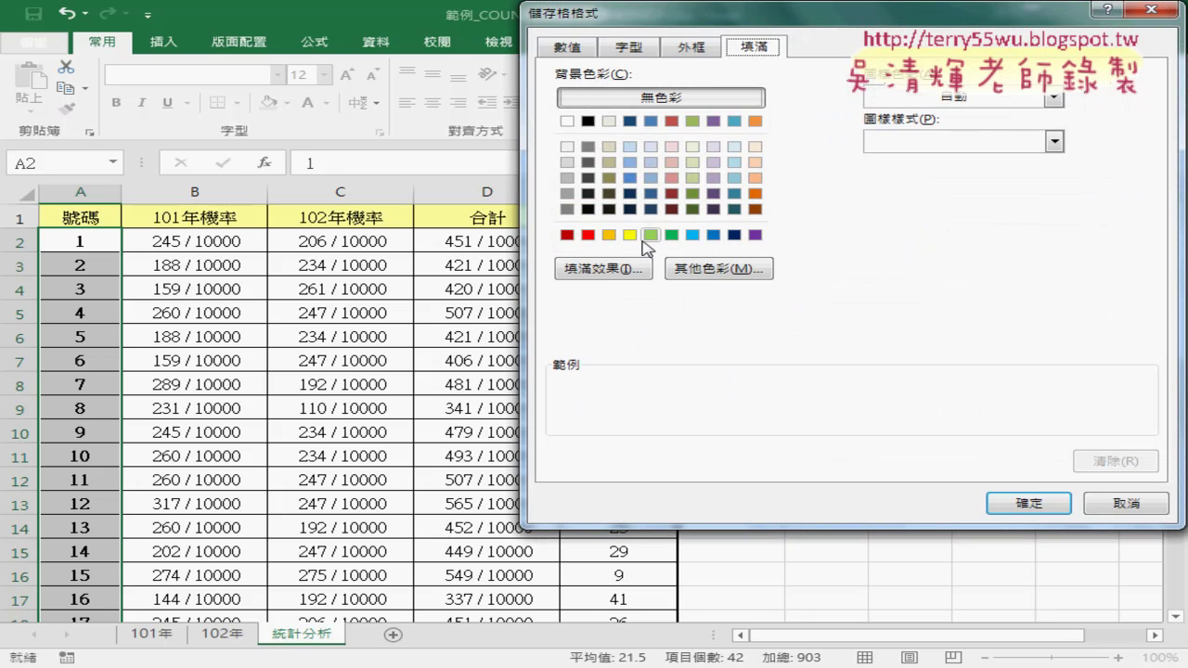
left_click(630, 235)
left_click(608, 45)
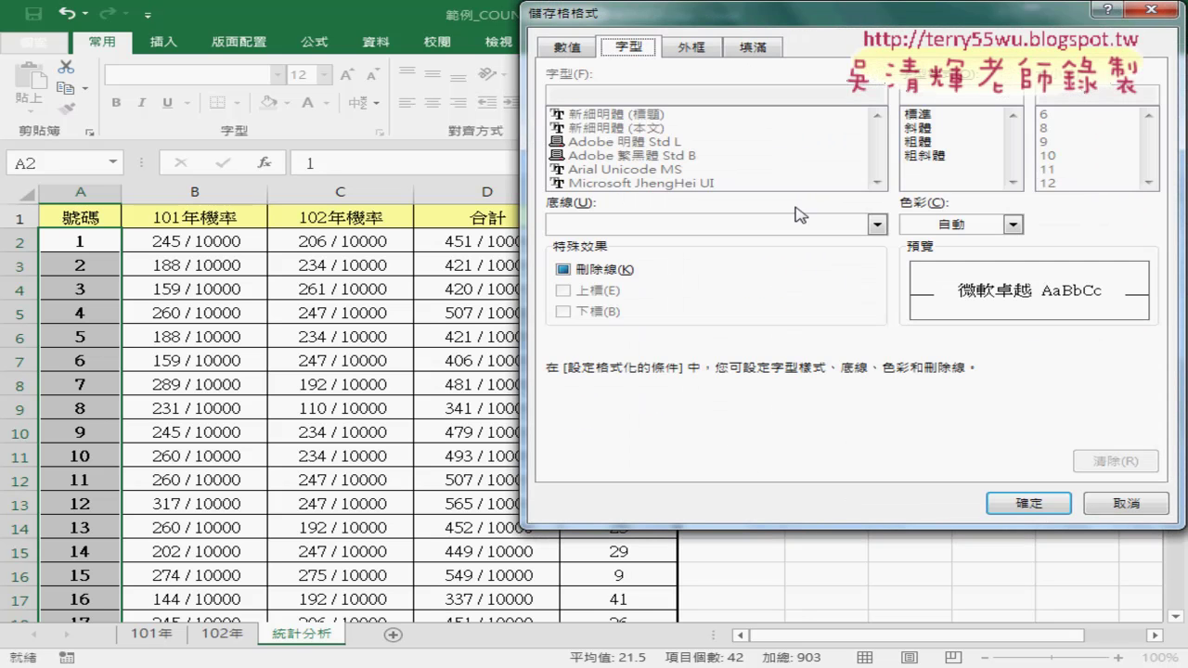
left_click(949, 226)
left_click(937, 385)
left_click(1029, 503)
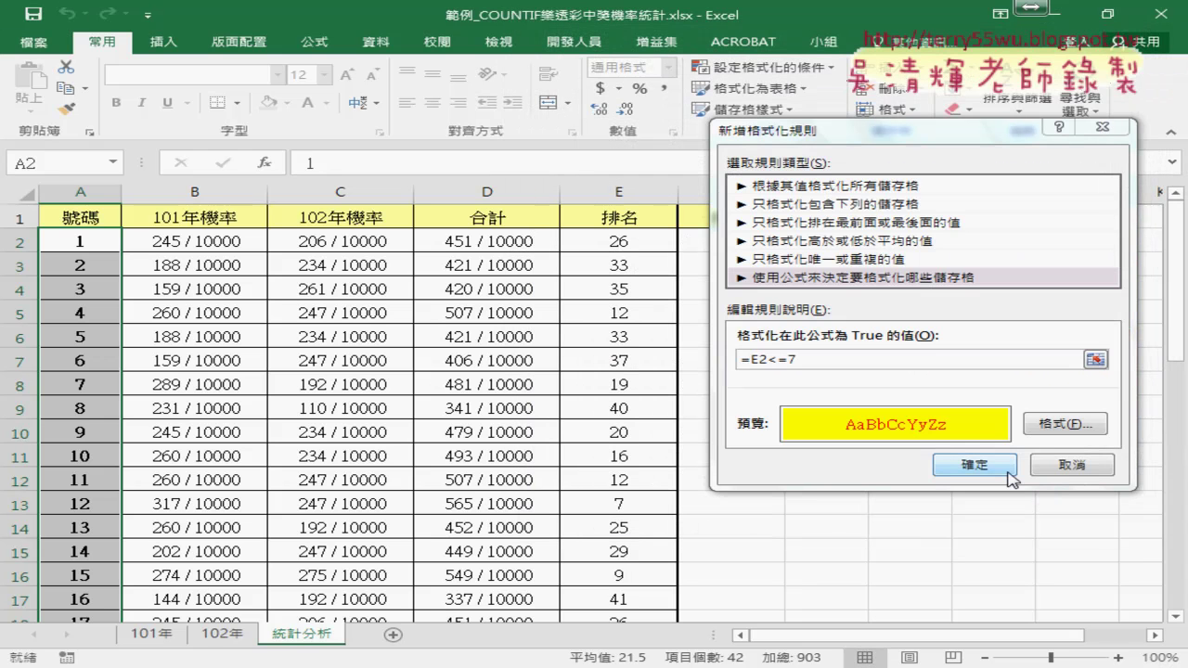
left_click(800, 358)
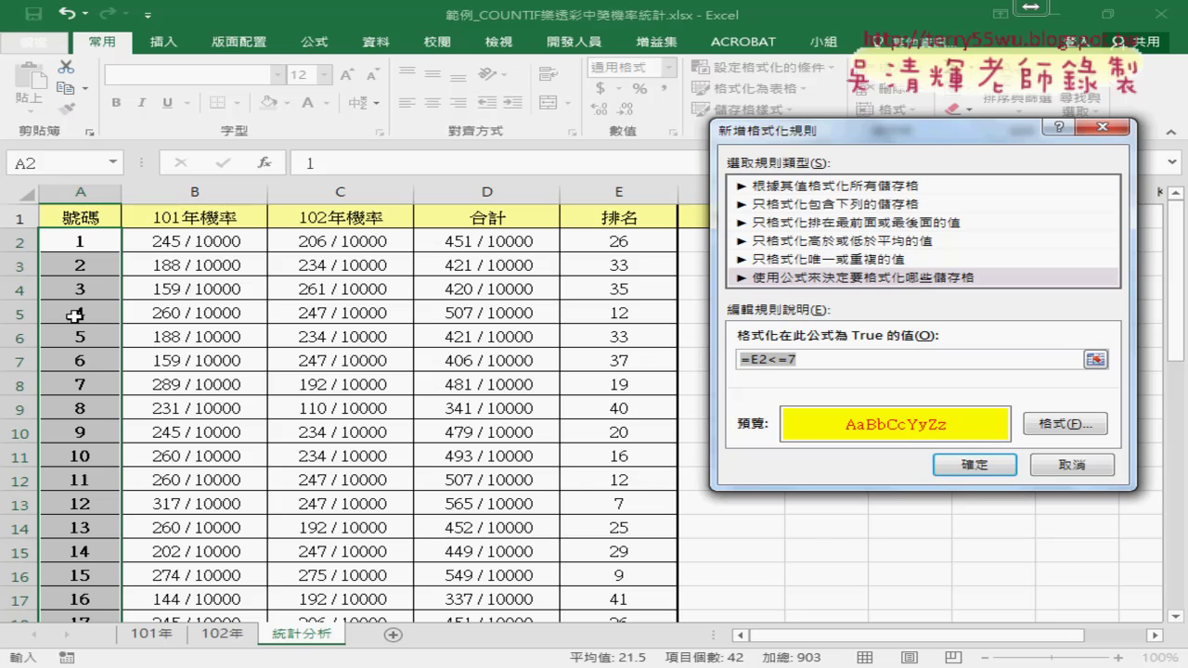
left_click(990, 466)
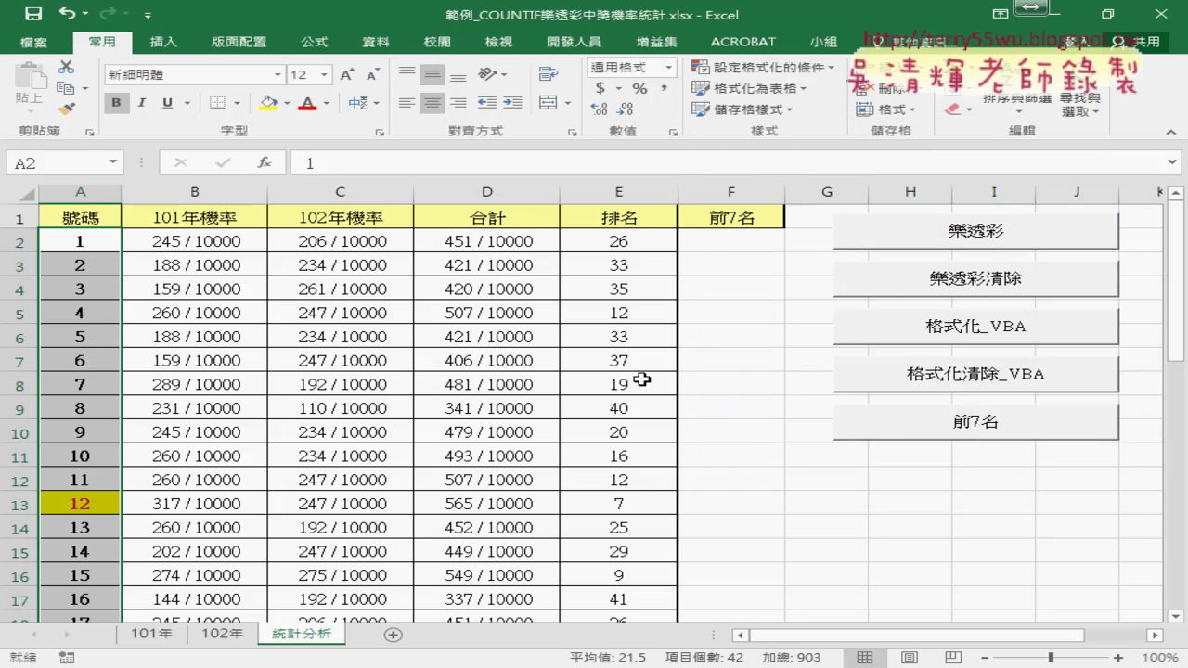
scroll(223, 411, "down", 3)
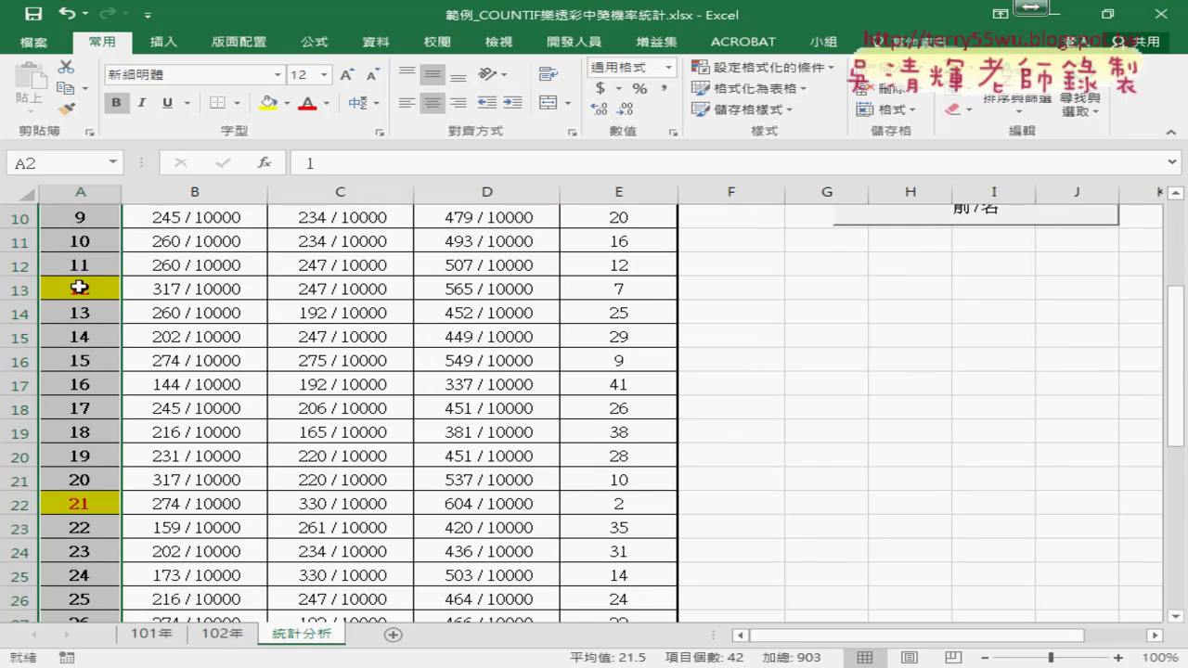
scroll(79, 311, "down", 3)
scroll(79, 311, "down", 2)
scroll(84, 501, "down", 2)
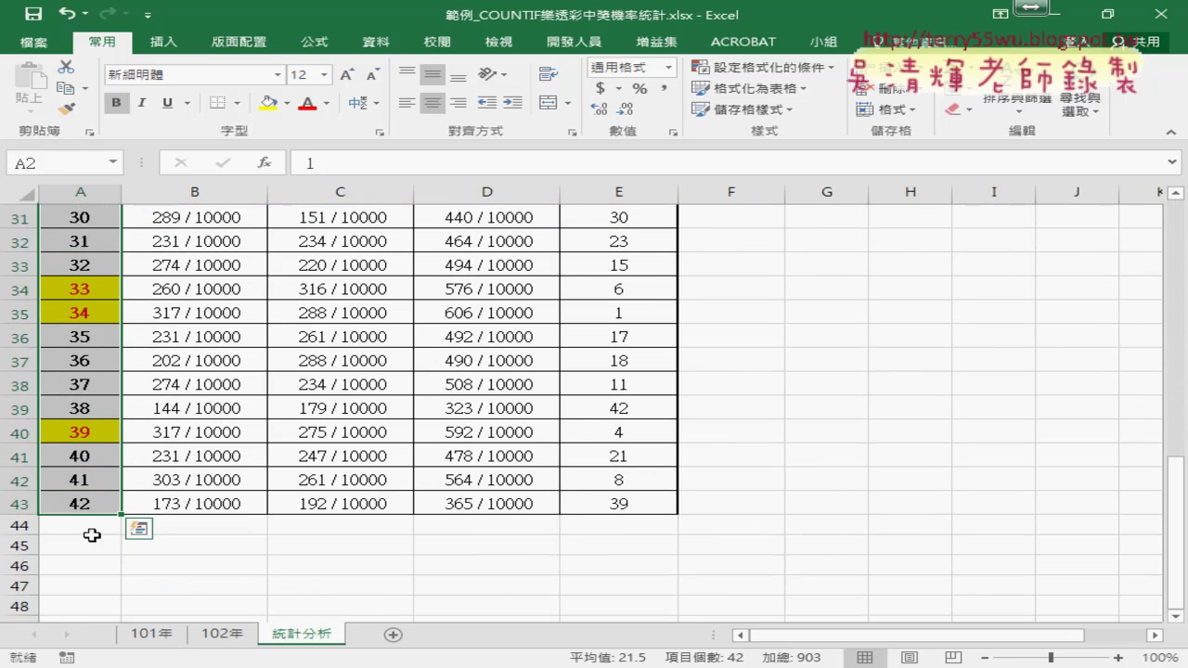
scroll(90, 533, "up", 4)
scroll(266, 514, "up", 6)
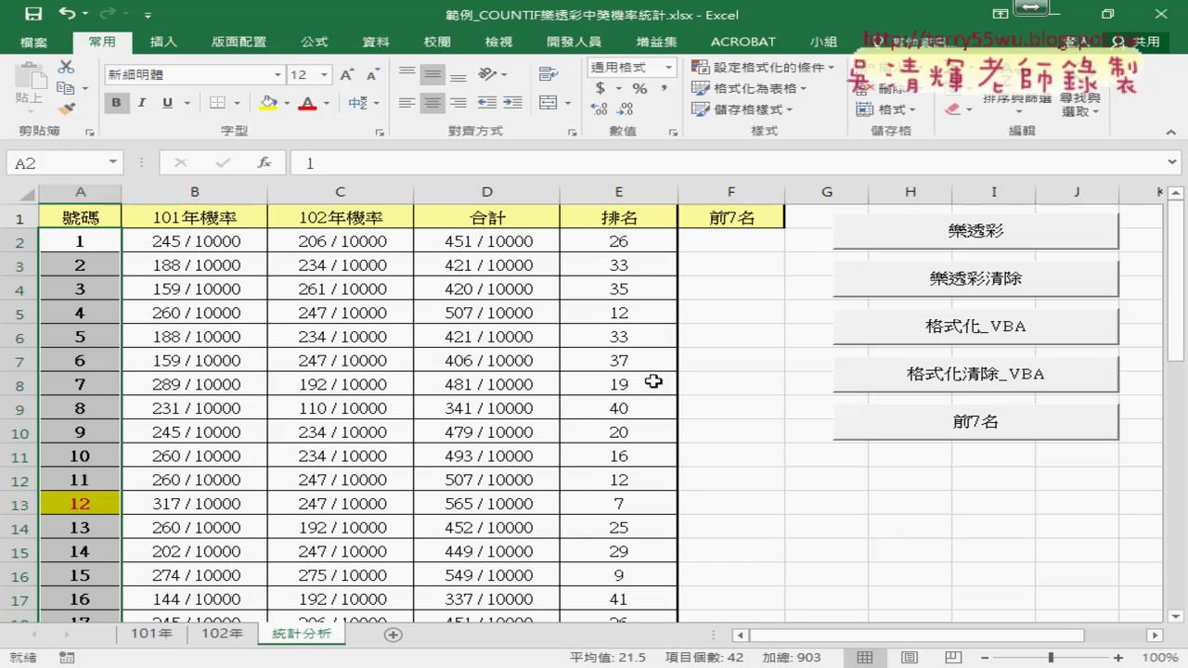
scroll(650, 380, "down", 6)
scroll(644, 389, "down", 3)
scroll(644, 392, "down", 3)
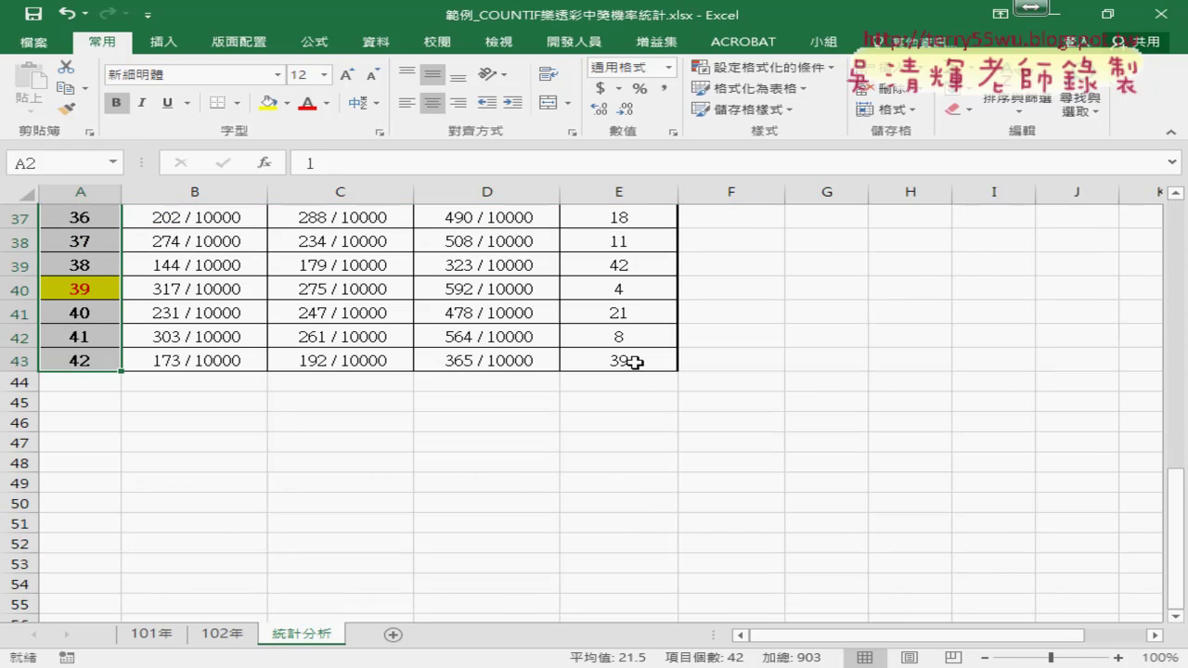
scroll(635, 362, "up", 1)
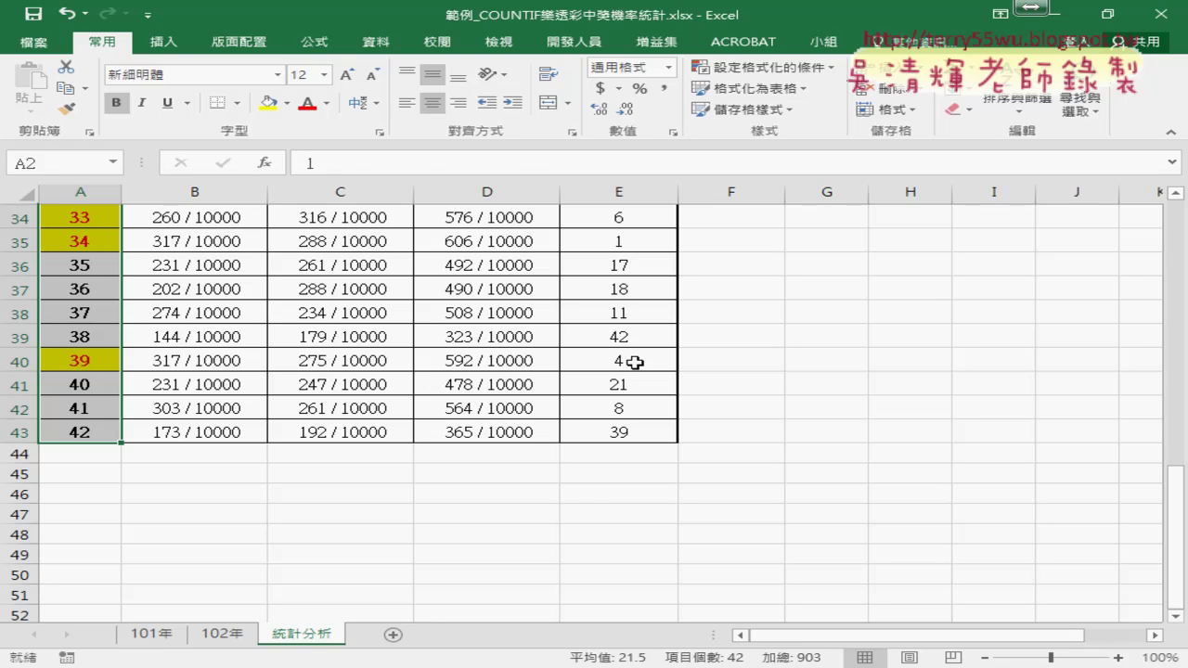
left_click(635, 362)
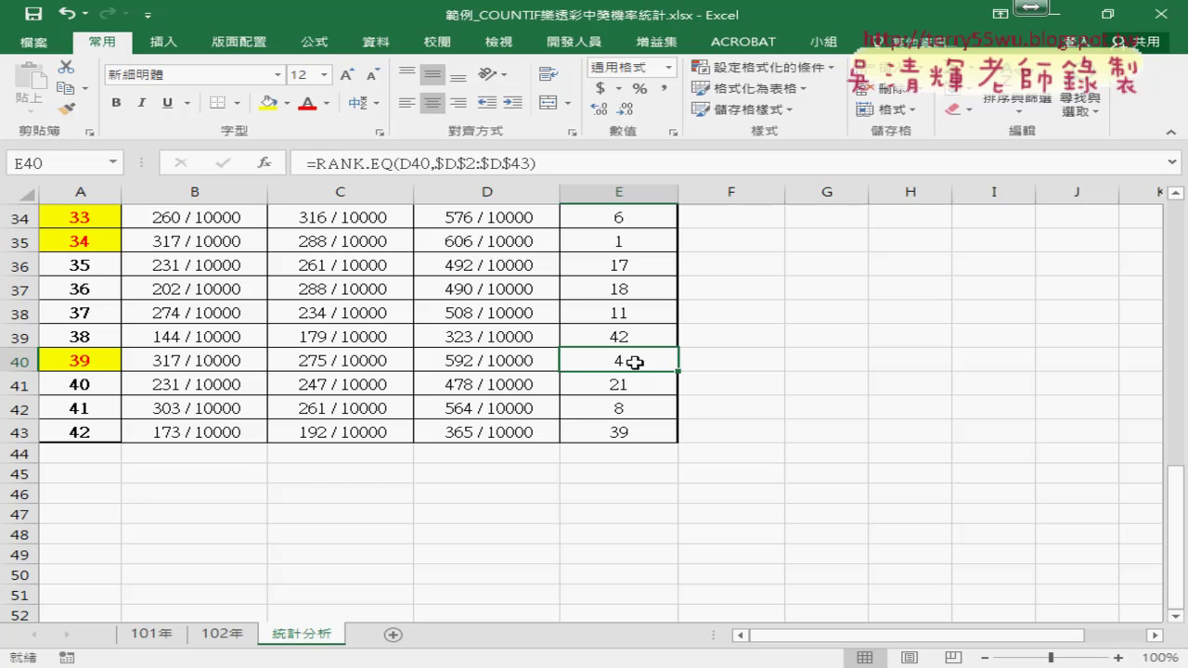
left_click(52, 367)
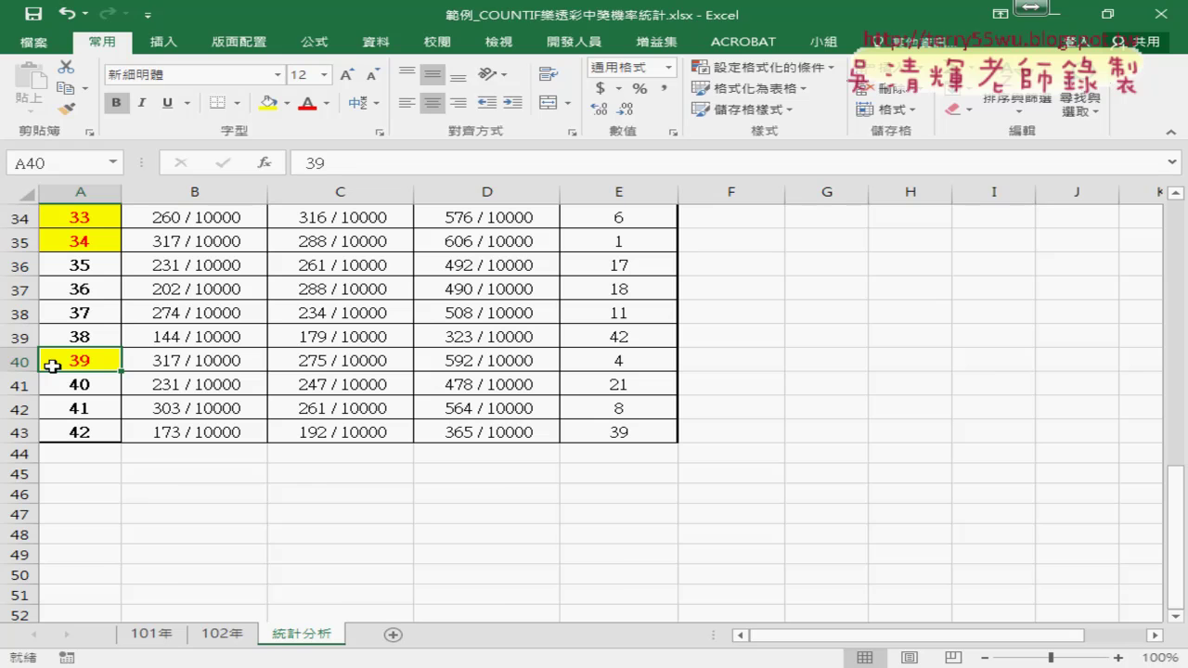
scroll(53, 366, "up", 6)
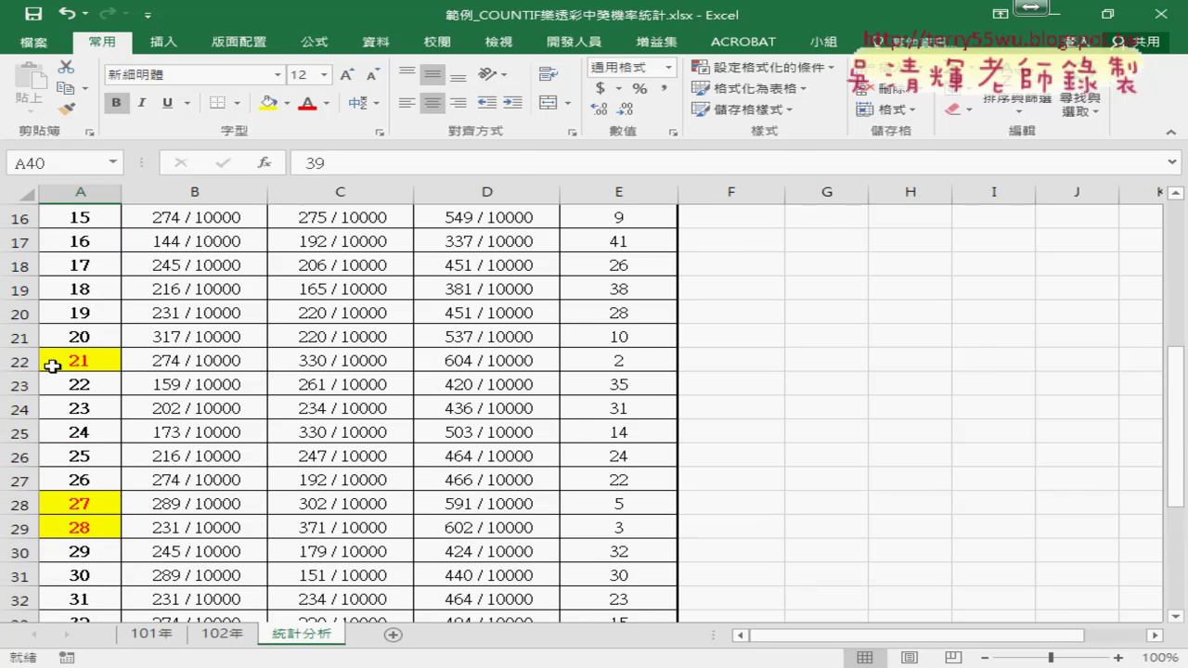
scroll(19, 363, "up", 5)
left_click(747, 70)
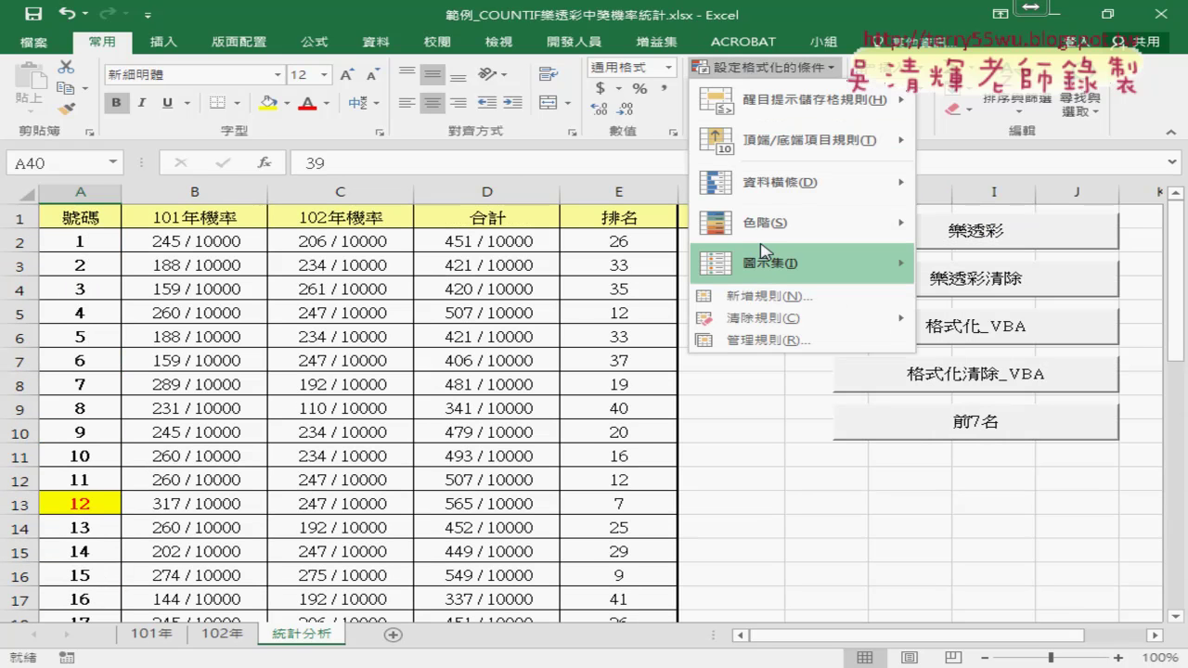
left_click(769, 340)
double_click(490, 283)
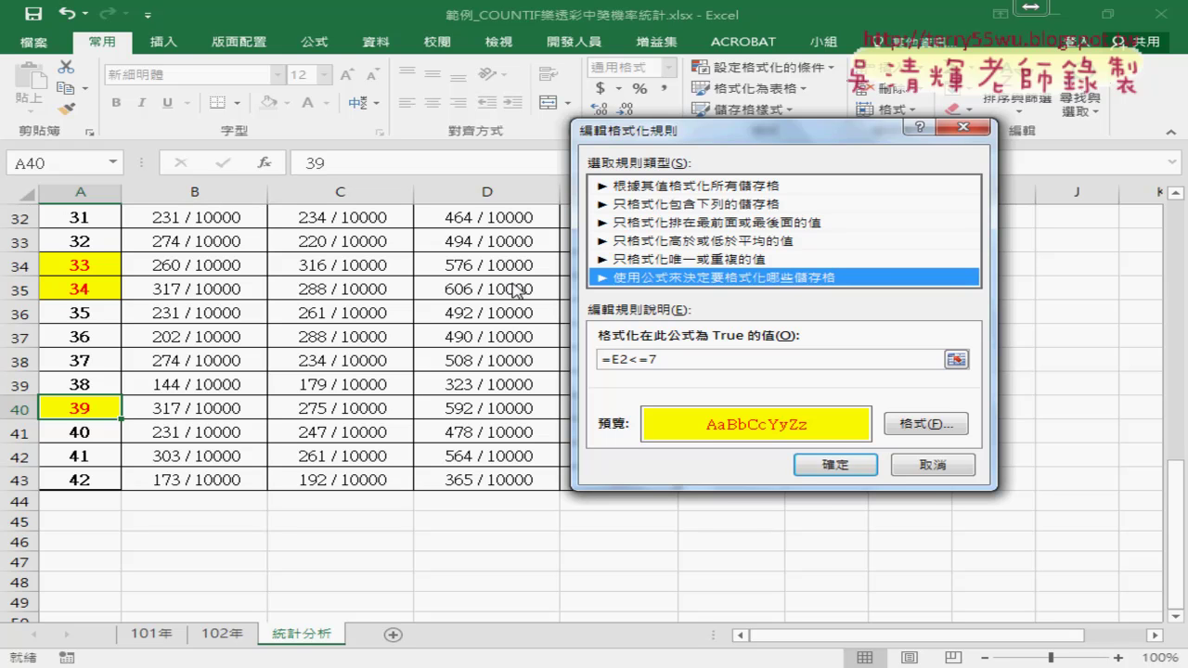
left_click(836, 465)
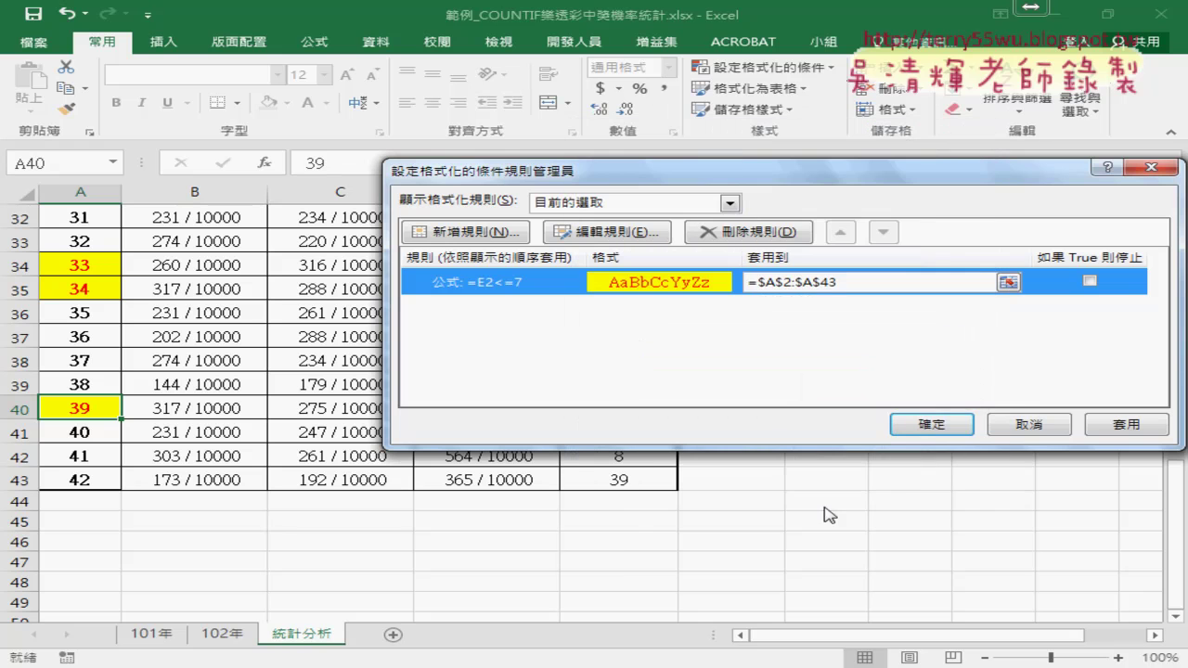
left_click(1118, 429)
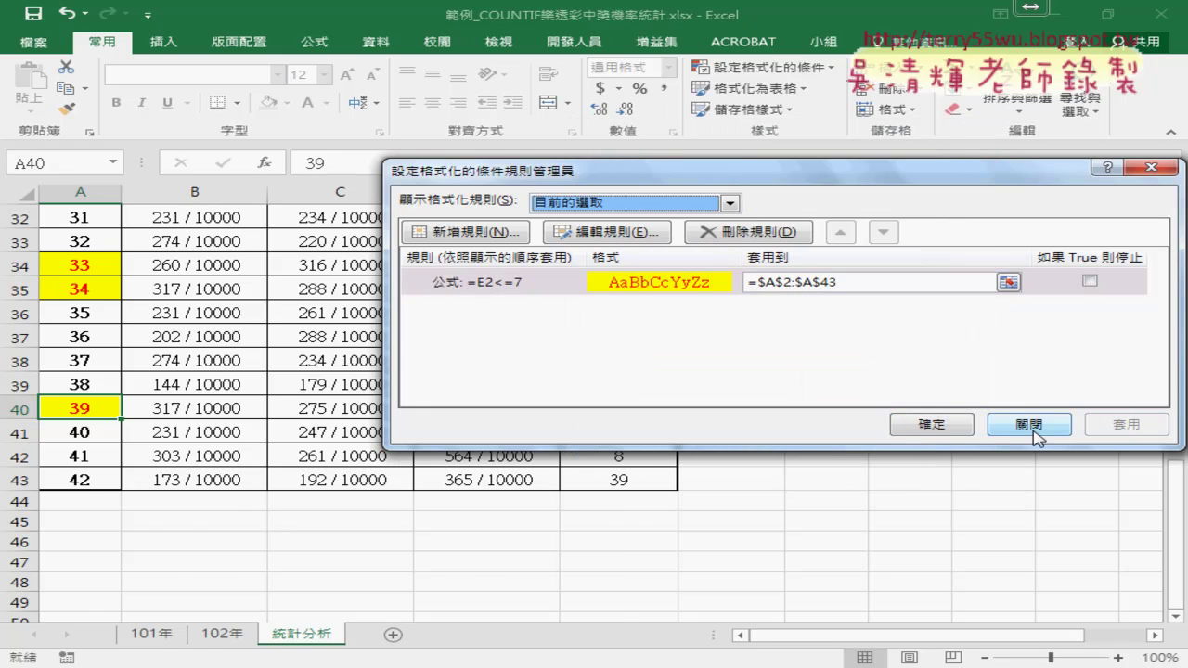
left_click(946, 427)
scroll(888, 491, "up", 5)
scroll(888, 491, "up", 5)
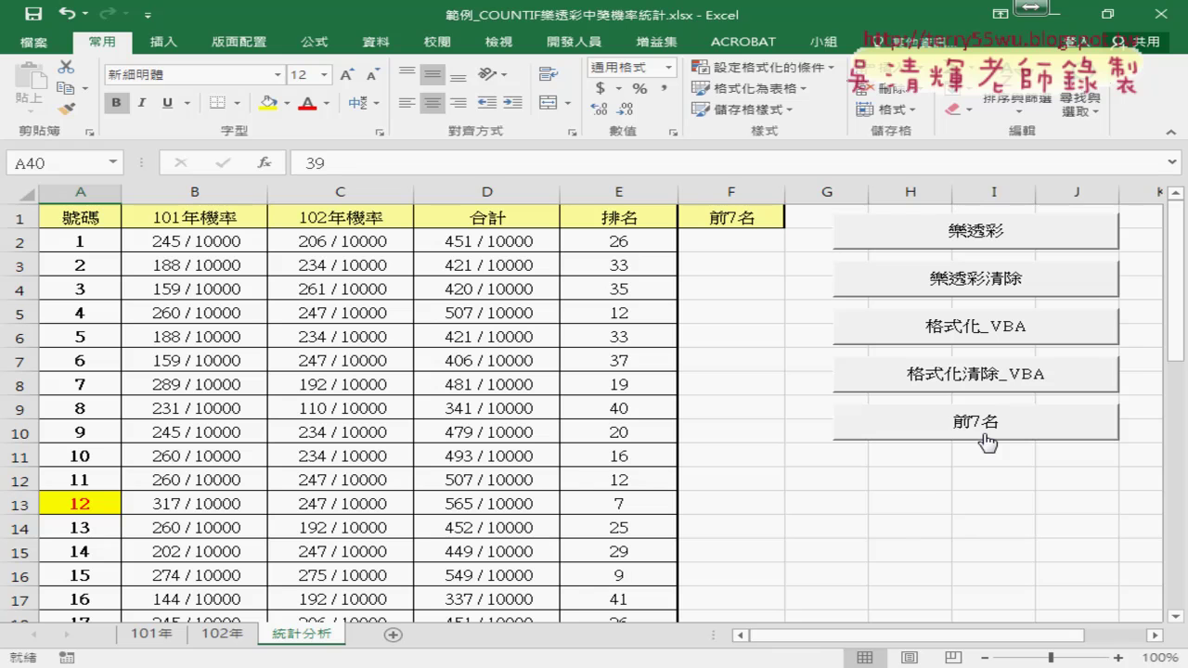
- Clear the probability data with 樂透彩清除 and select columns B through E
left_click(998, 283)
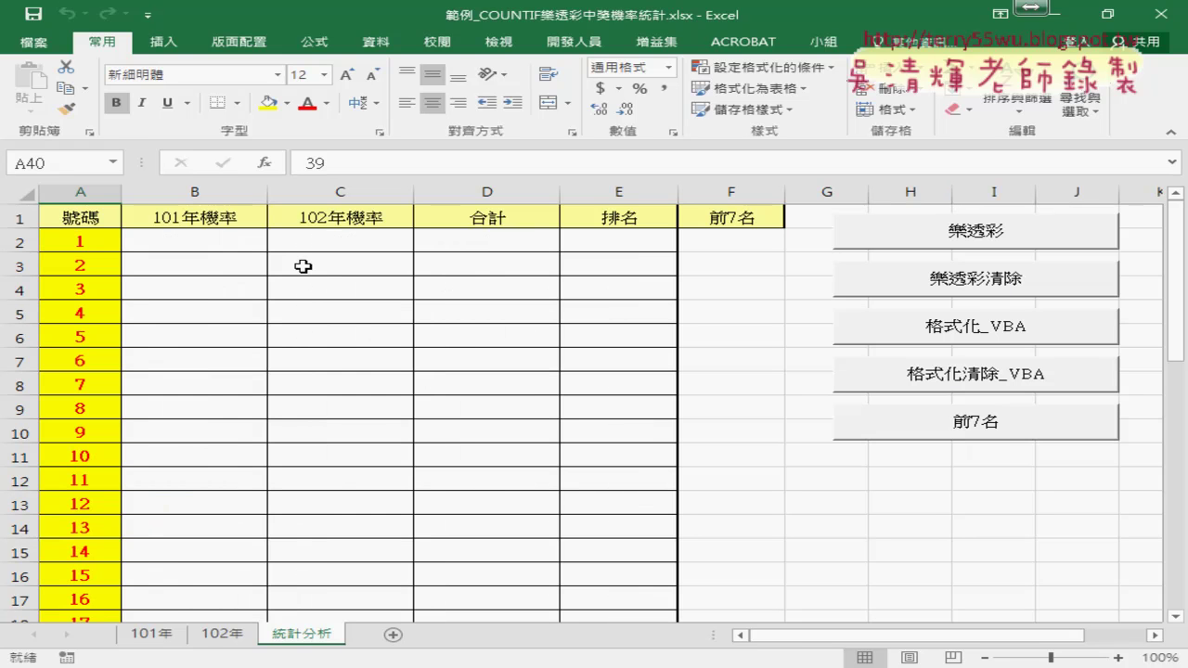
left_click(194, 191)
left_click_drag(194, 190, 626, 194)
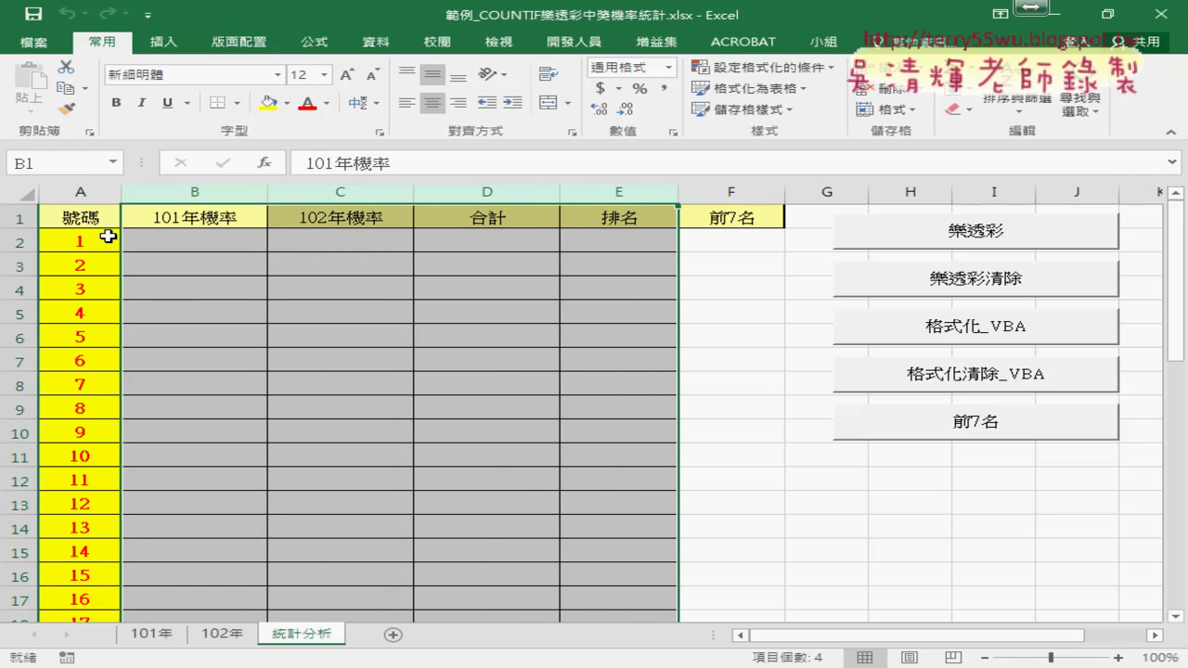
- Delete the worksheet's conditional formatting rule in Manage Rules, then select cell F2
left_click(759, 68)
left_click(768, 338)
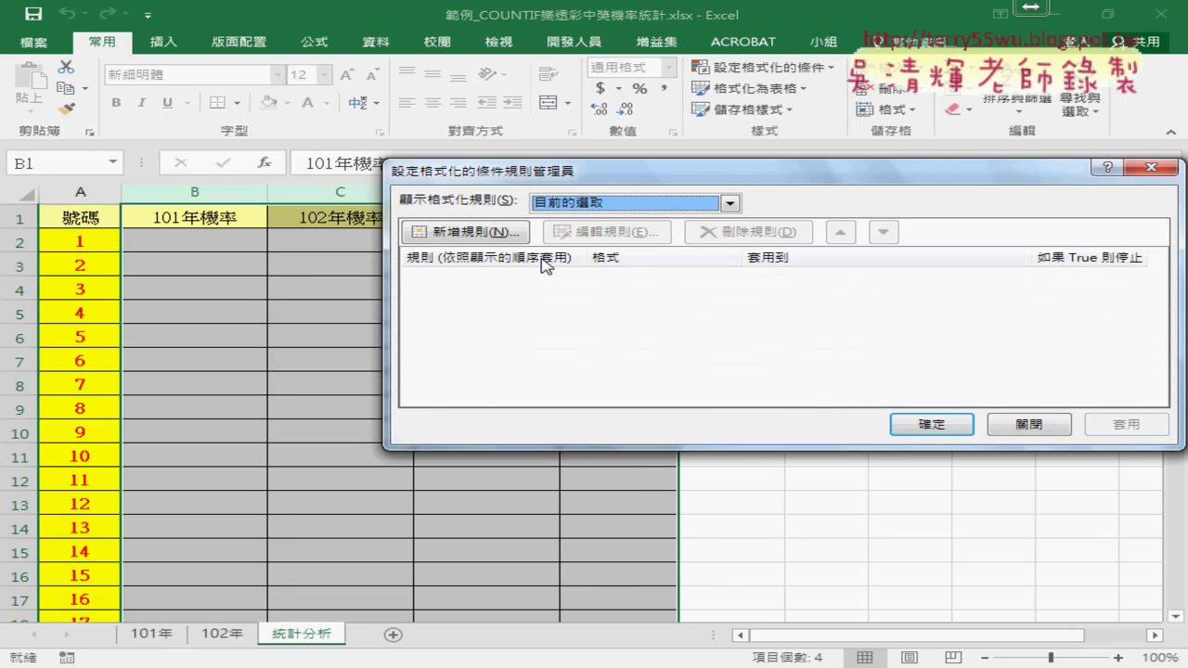
left_click(586, 198)
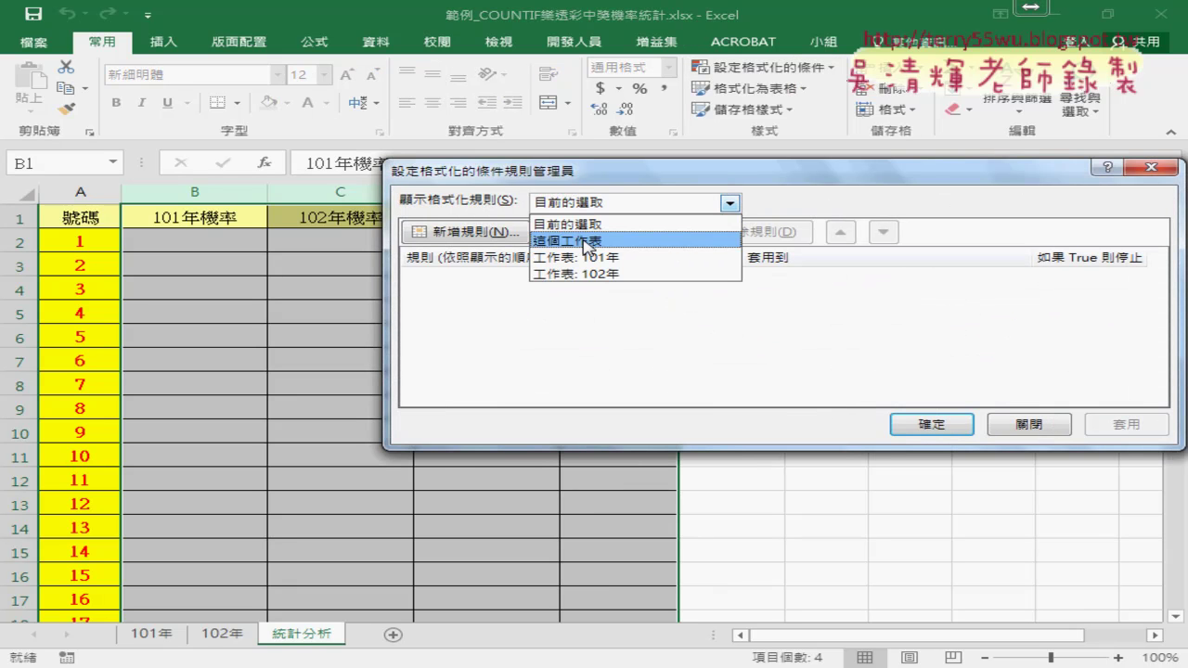
left_click(585, 240)
left_click(707, 234)
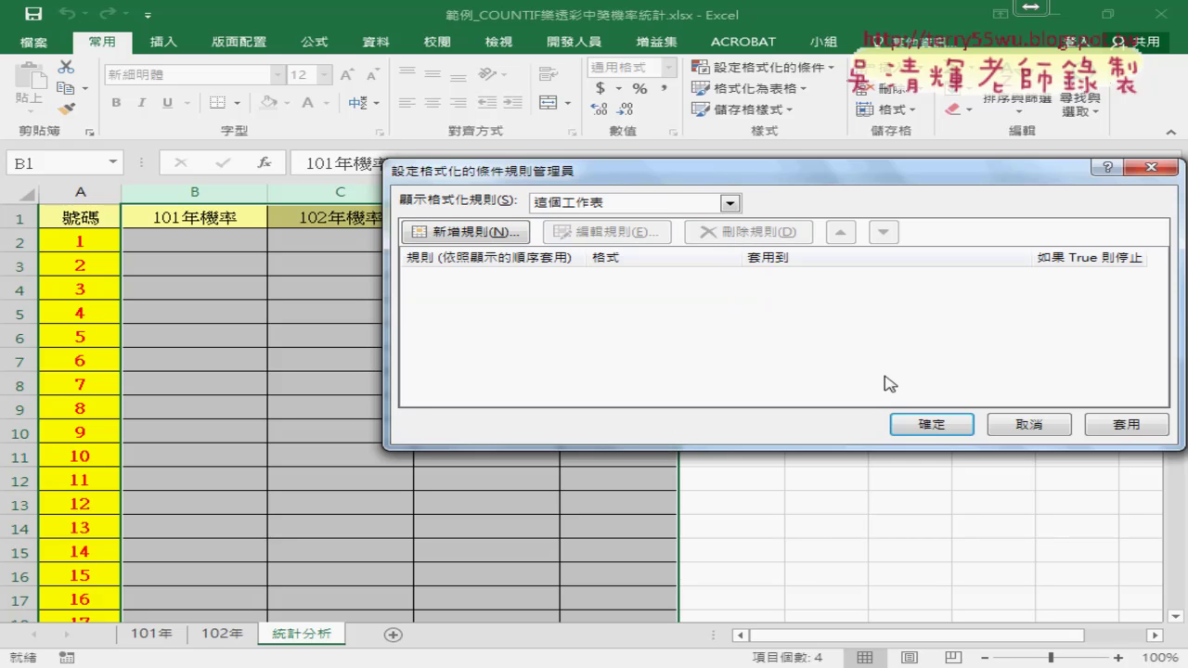
left_click(1126, 425)
left_click(939, 424)
left_click(716, 495)
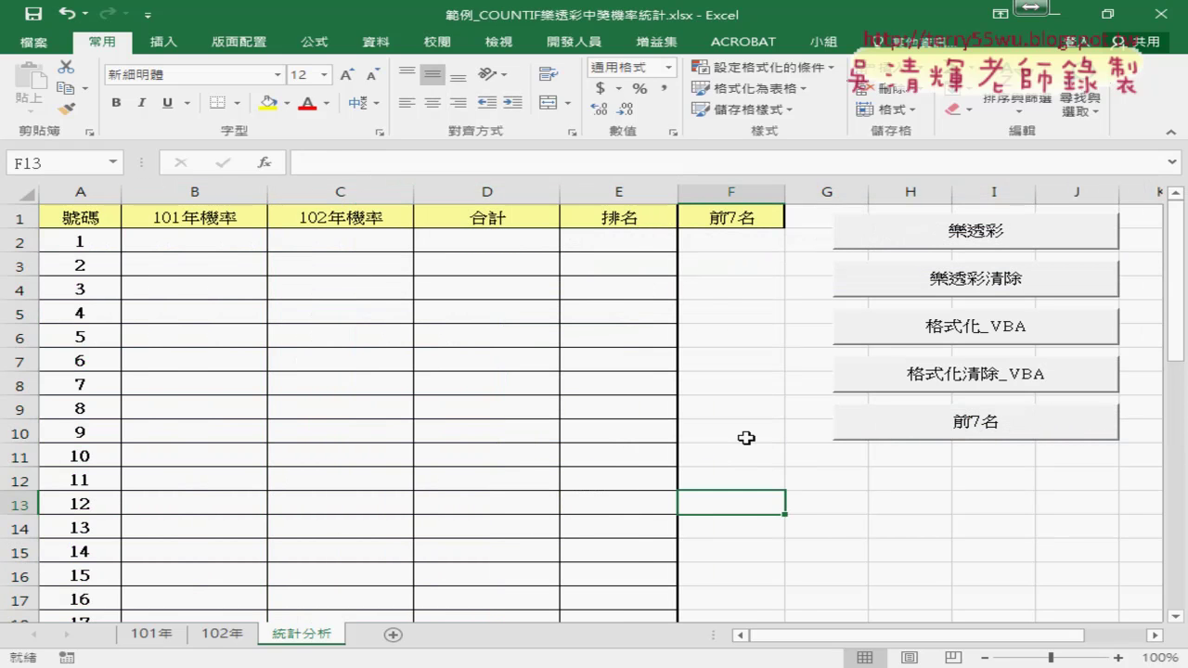
left_click(743, 247)
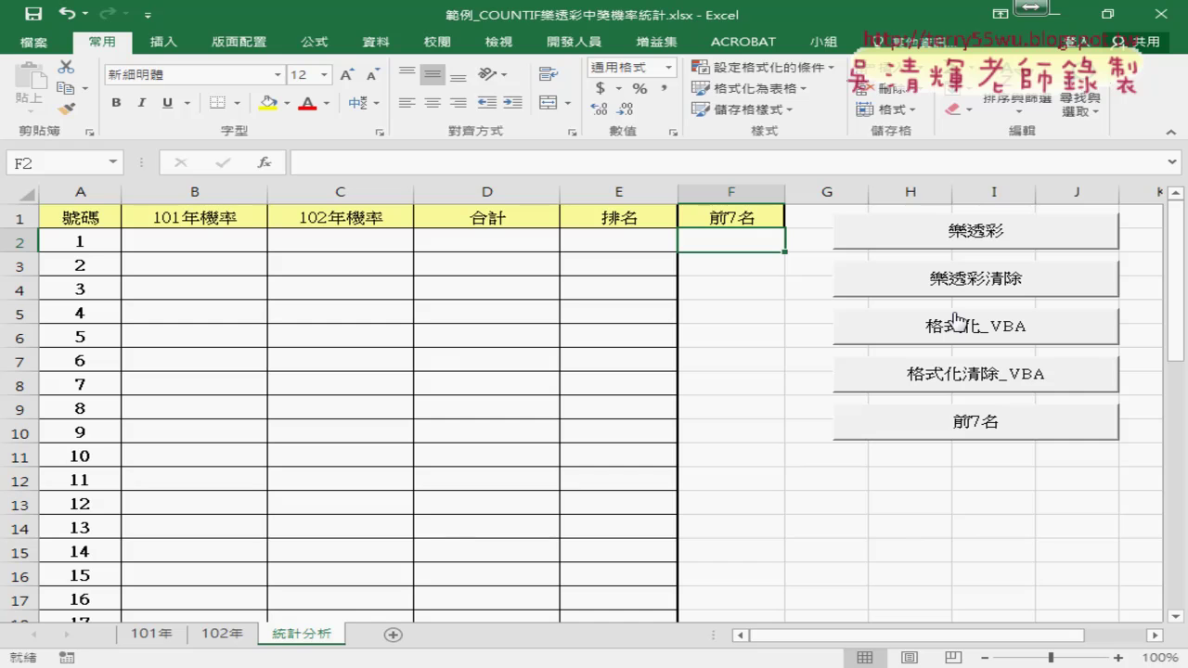
- Run the 樂透彩 macro to refill rates, totals and ranks, then select B2
left_click(988, 239)
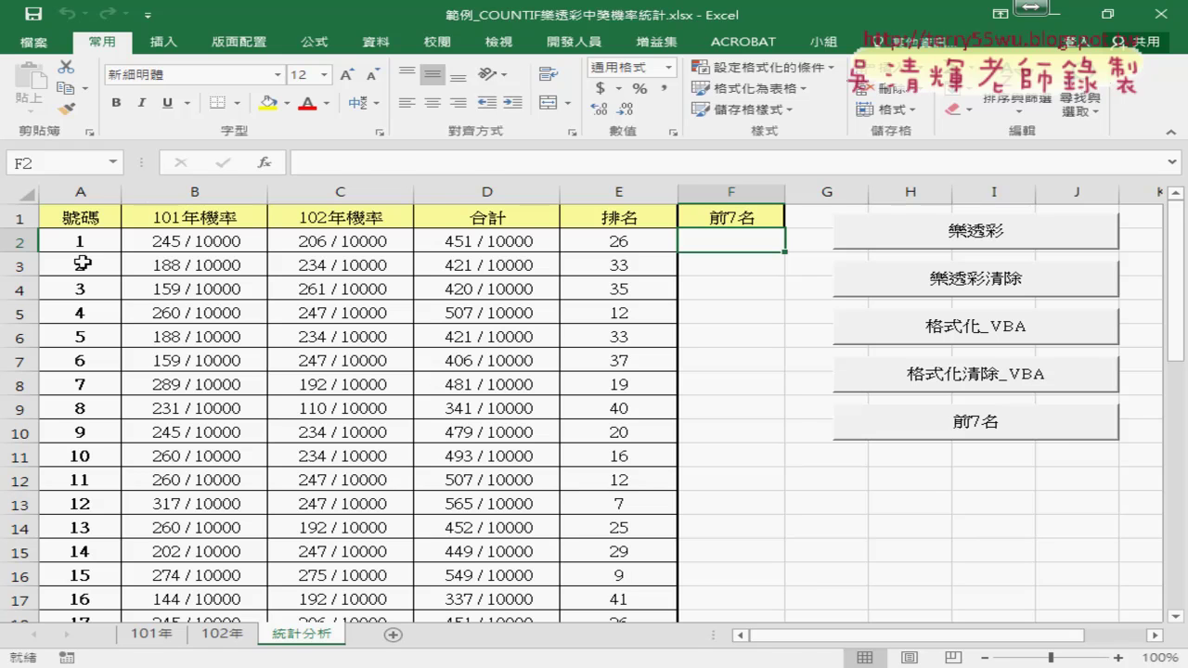
left_click(194, 192)
left_click(207, 241)
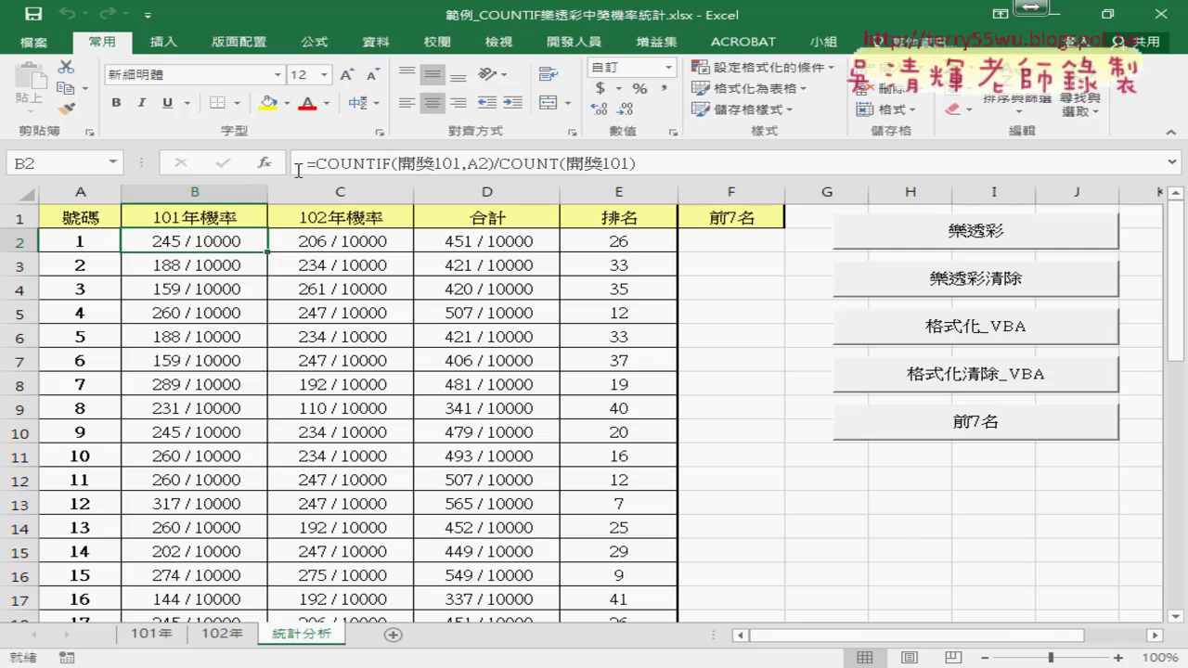
- Review the COUNTIF formula in B2, then the C2, D2 total and E2 RANK.EQ formulas
left_click_drag(308, 166, 770, 174)
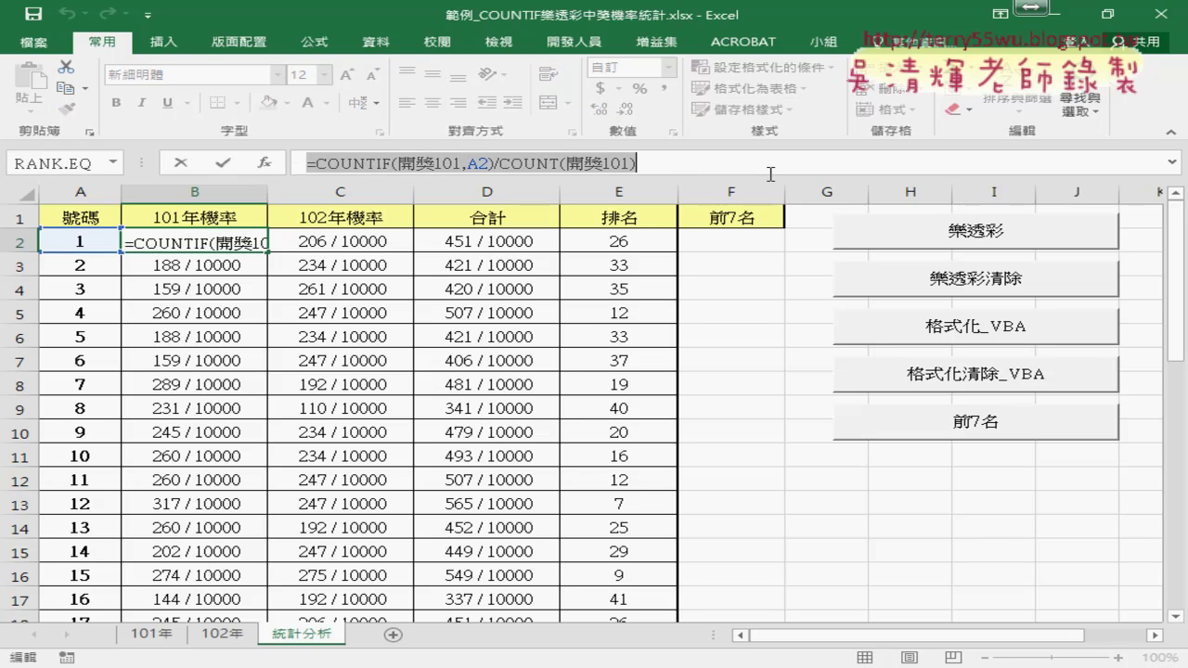
left_click(489, 164)
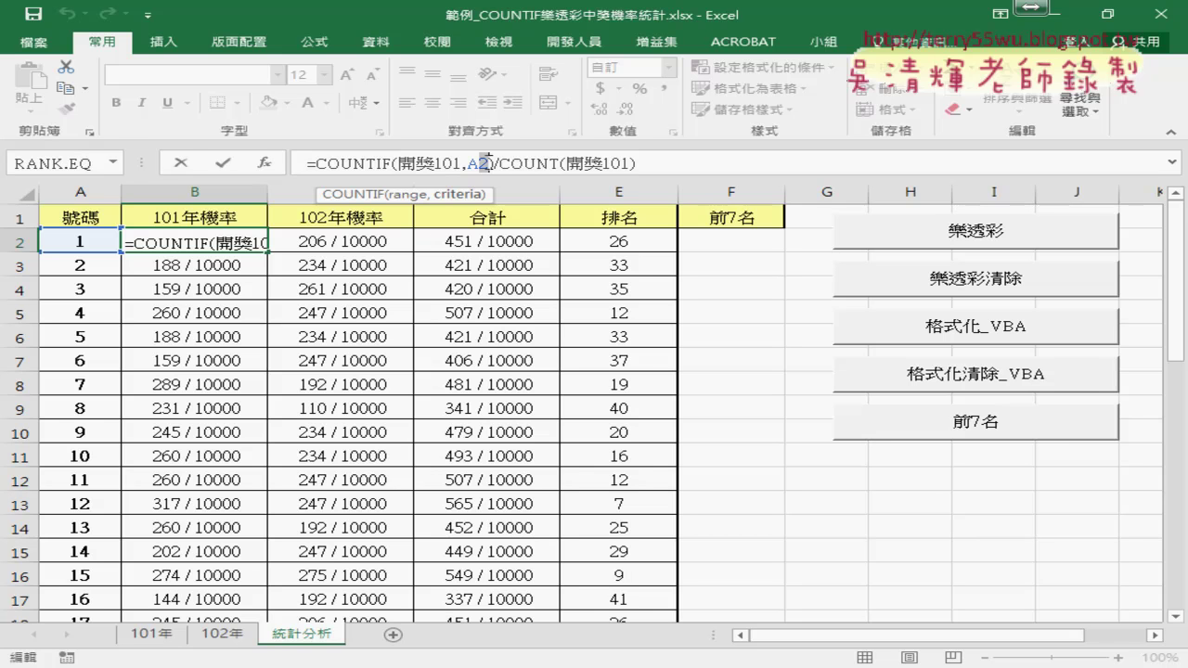
left_click(180, 162)
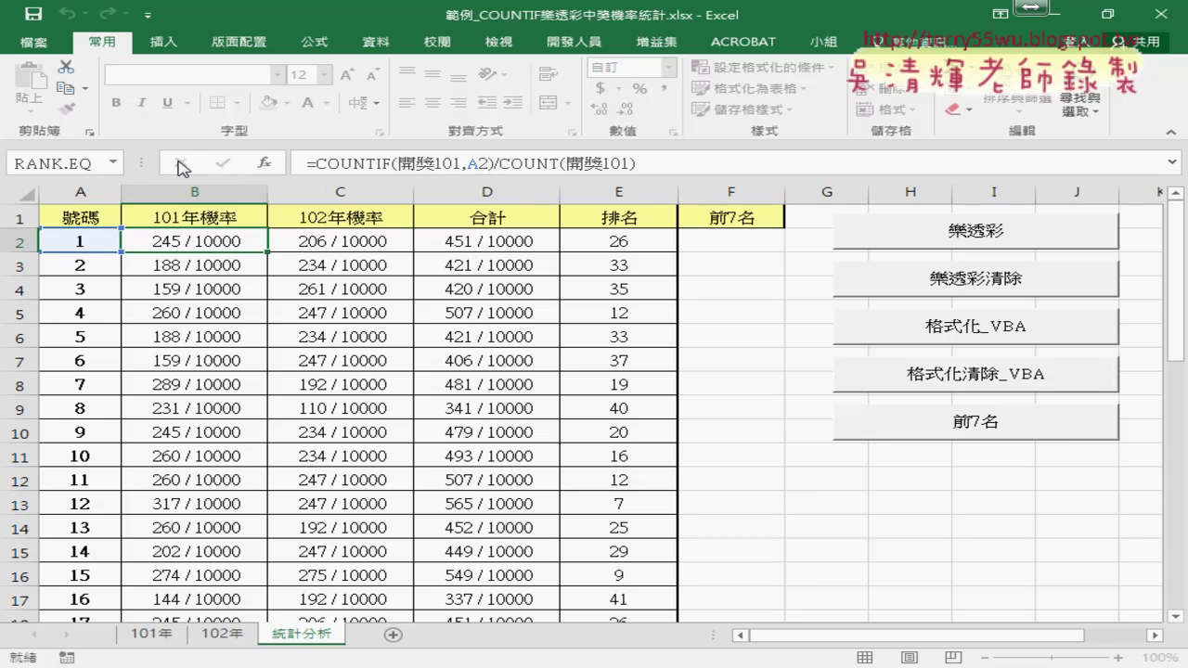
left_click(362, 192)
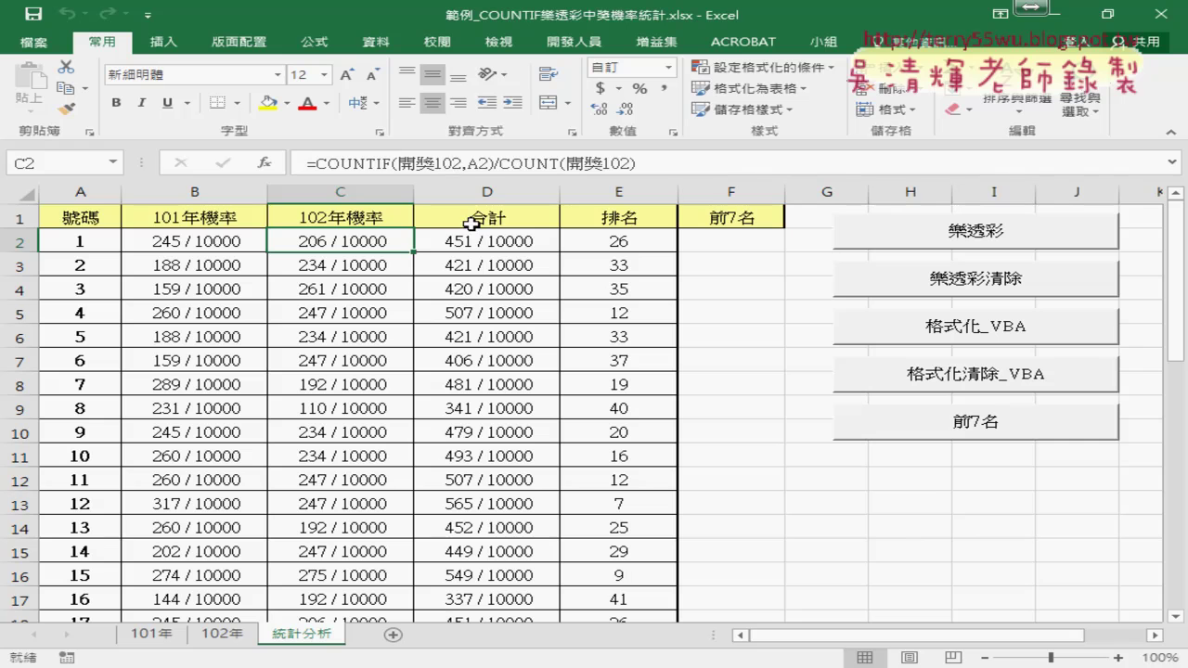
left_click(493, 239)
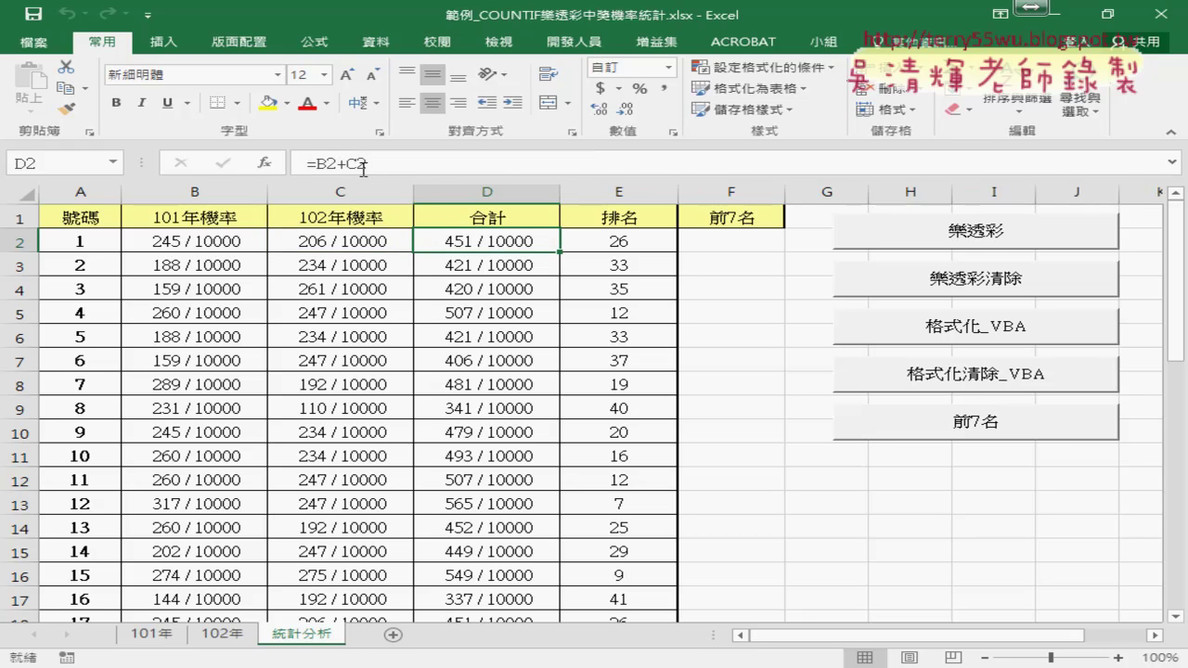
left_click(627, 239)
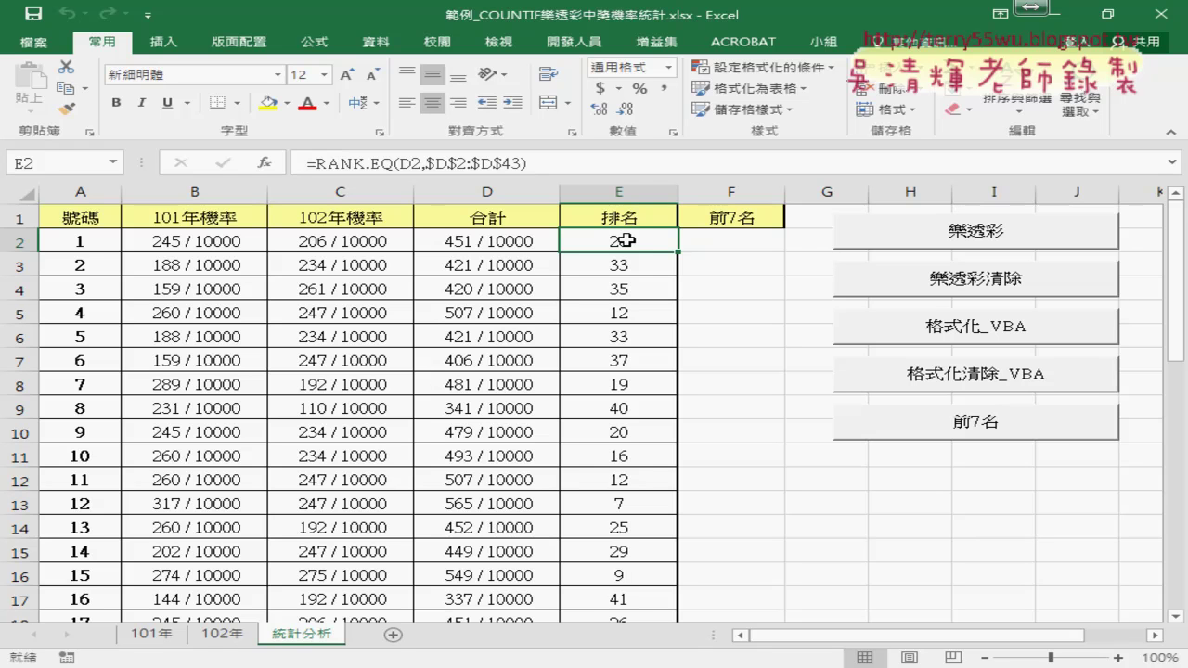
- Open the 樂透彩 button's macro code in the VBA editor and widen the code area
right_click(948, 235)
left_click(1028, 388)
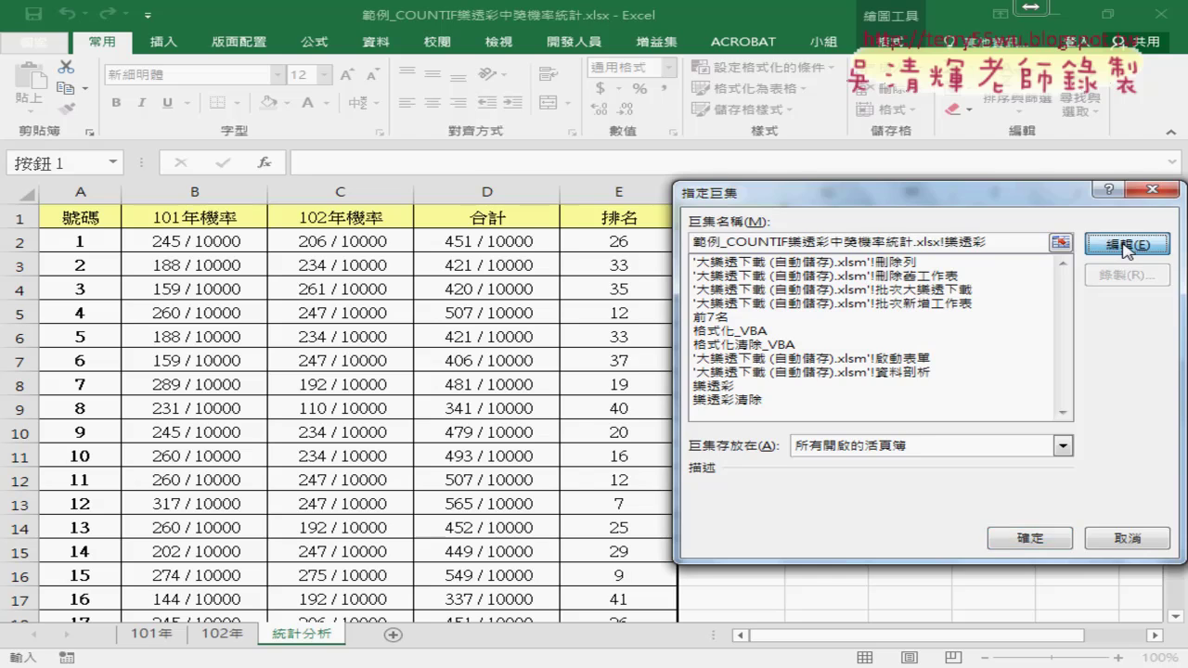
left_click(1125, 243)
left_click_drag(420, 220, 279, 219)
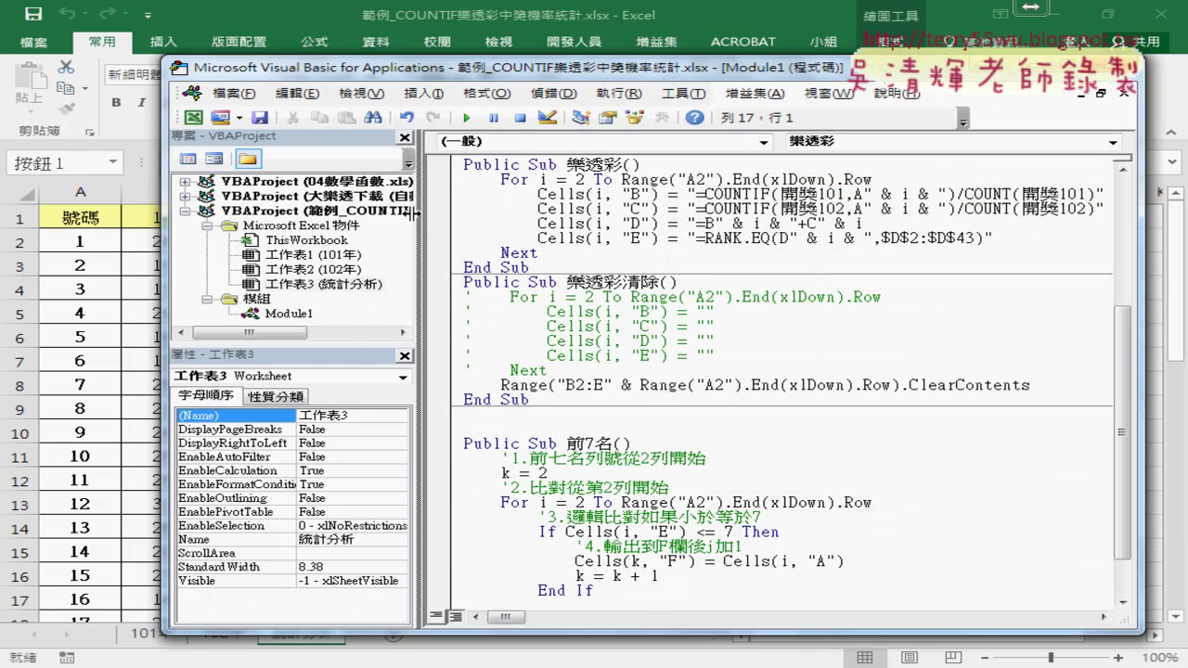
left_click_drag(362, 67, 297, 67)
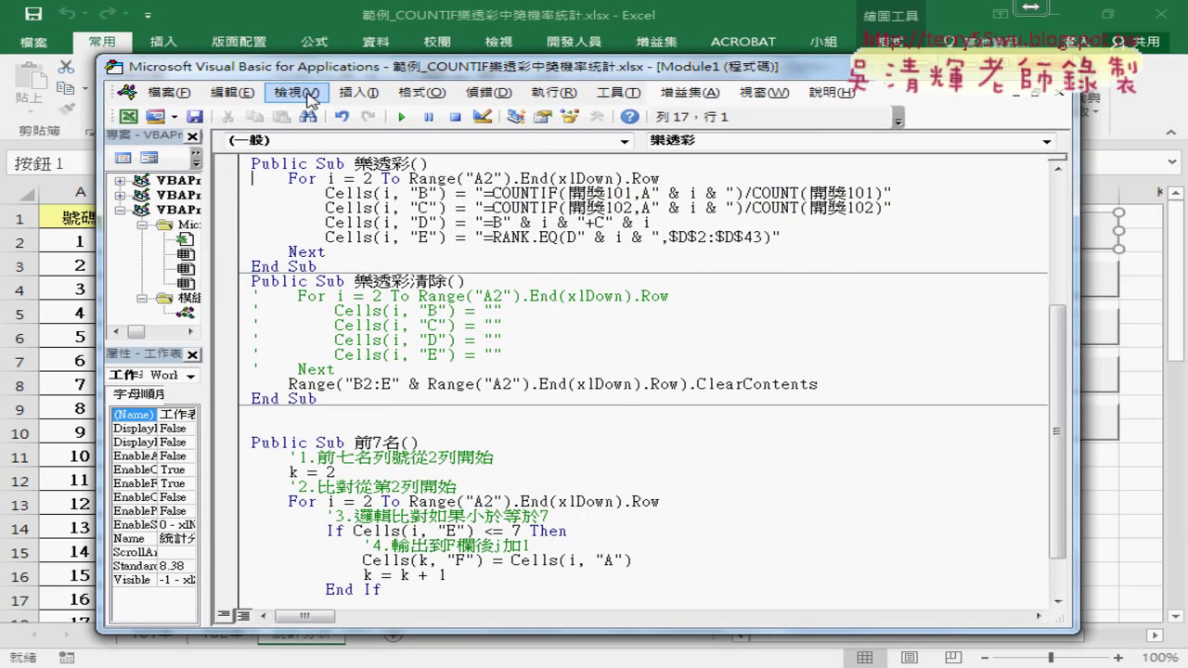
- Highlight the 樂透彩 procedure name, the For loop's last-row expression and the column B COUNTIF string
double_click(353, 164)
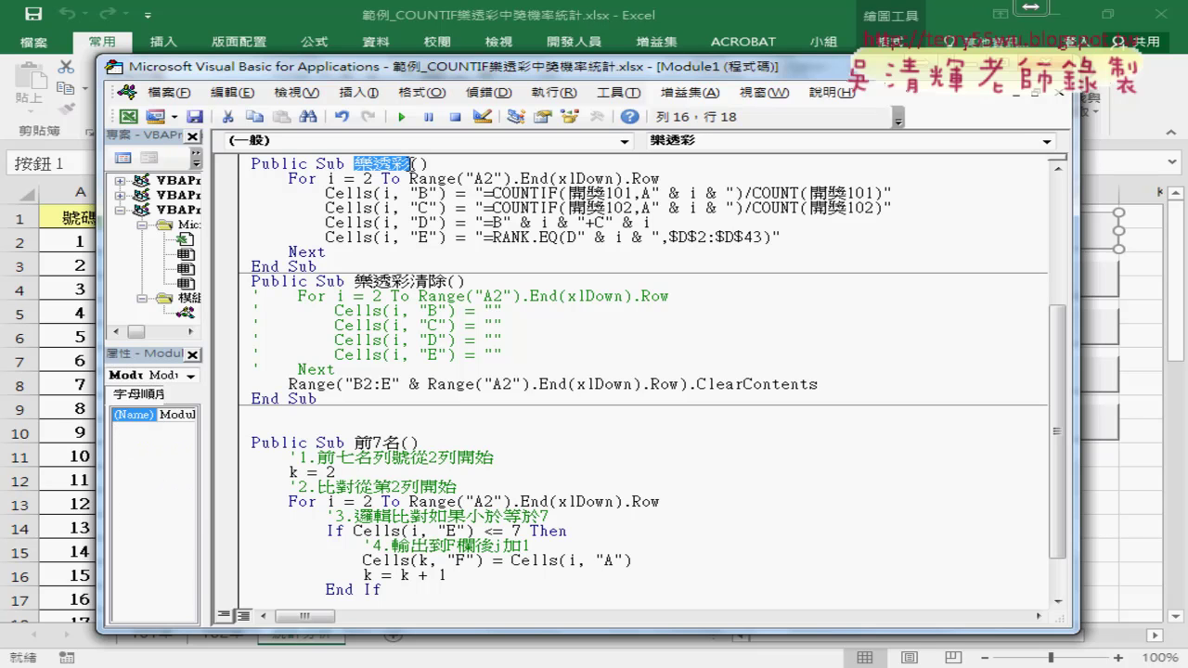
left_click(368, 178)
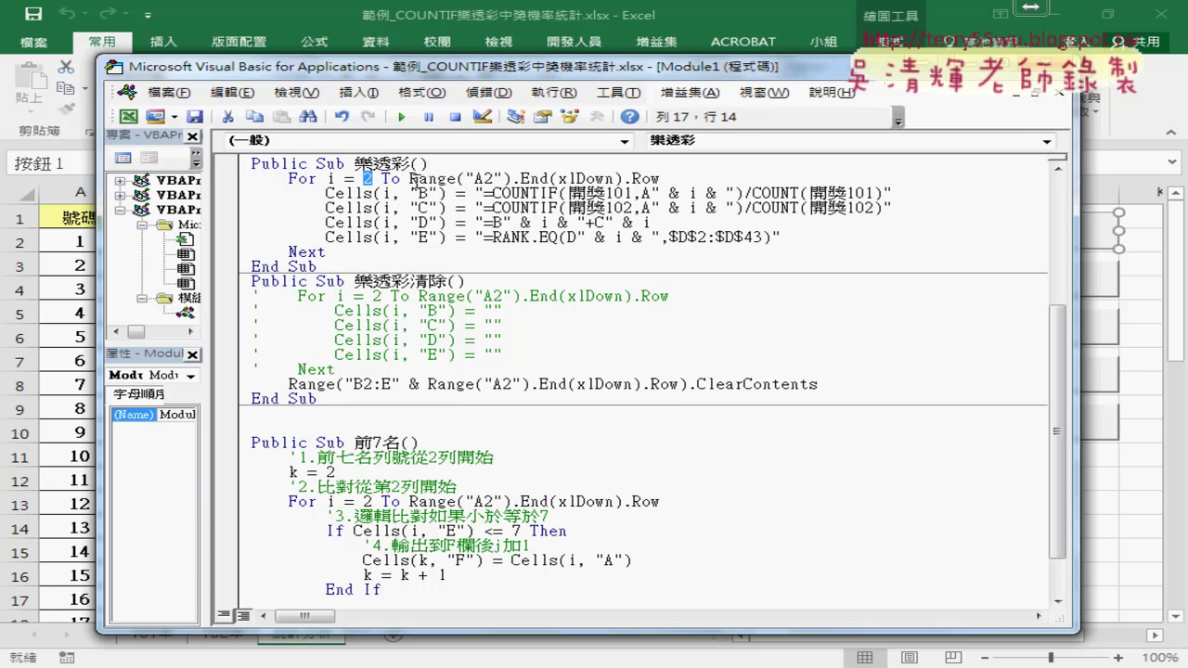
left_click_drag(418, 178, 664, 180)
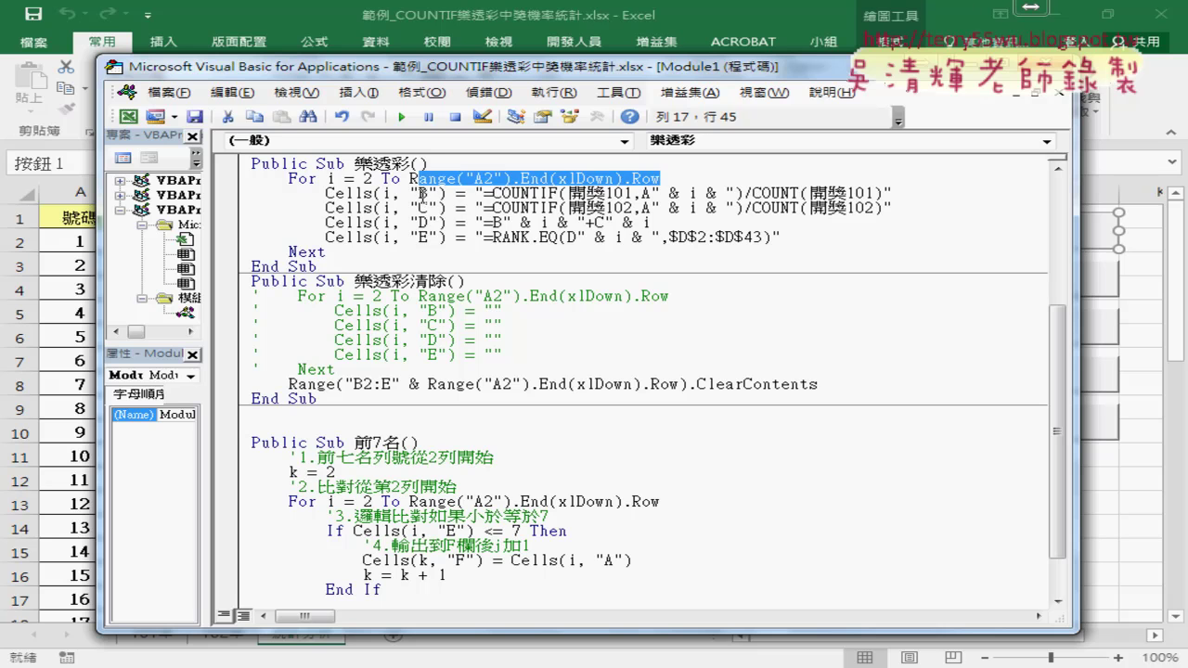
left_click_drag(418, 223, 425, 243)
left_click(425, 244)
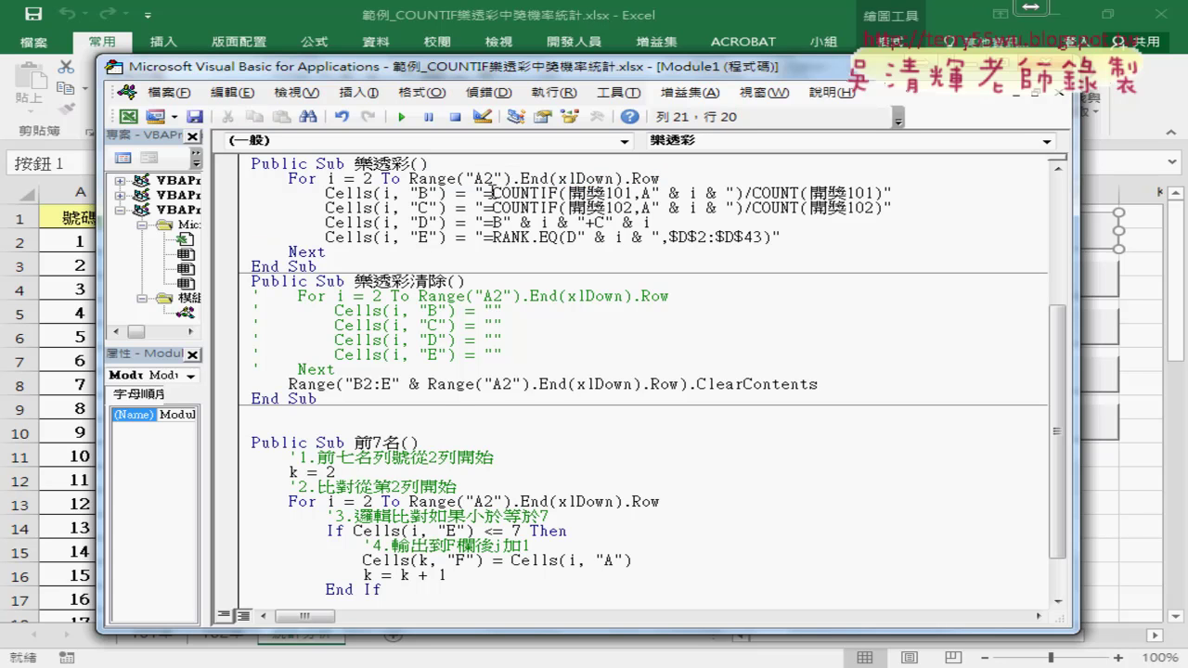
left_click_drag(483, 193, 882, 193)
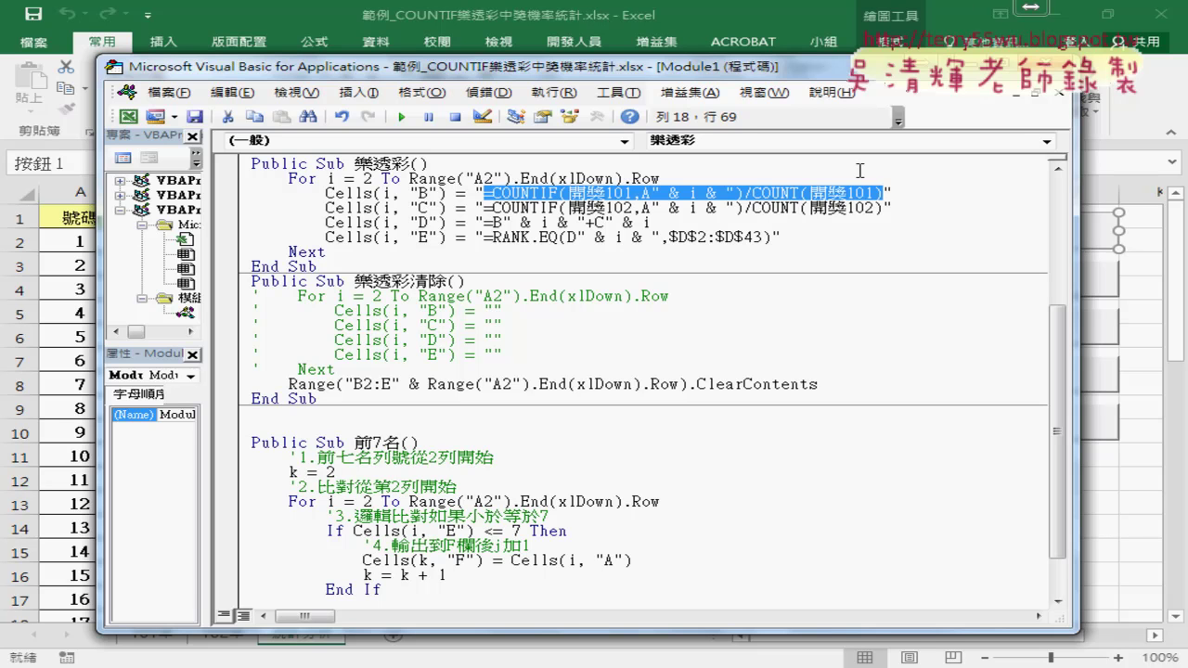
left_click(509, 311)
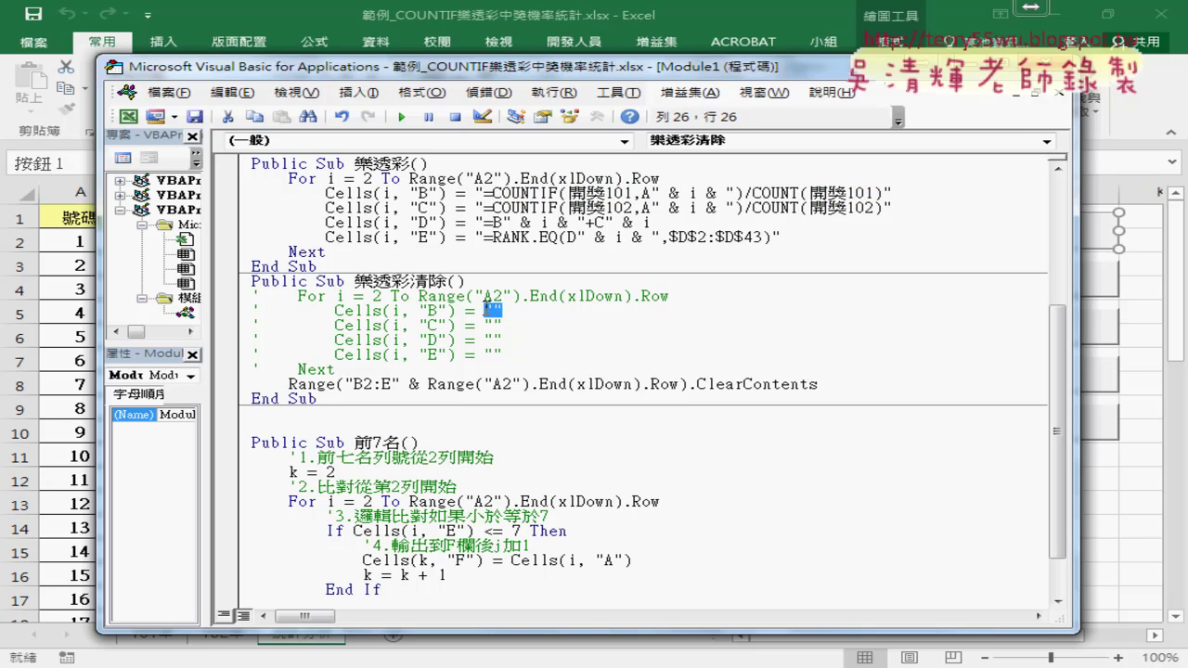
left_click(502, 325)
left_click(503, 340)
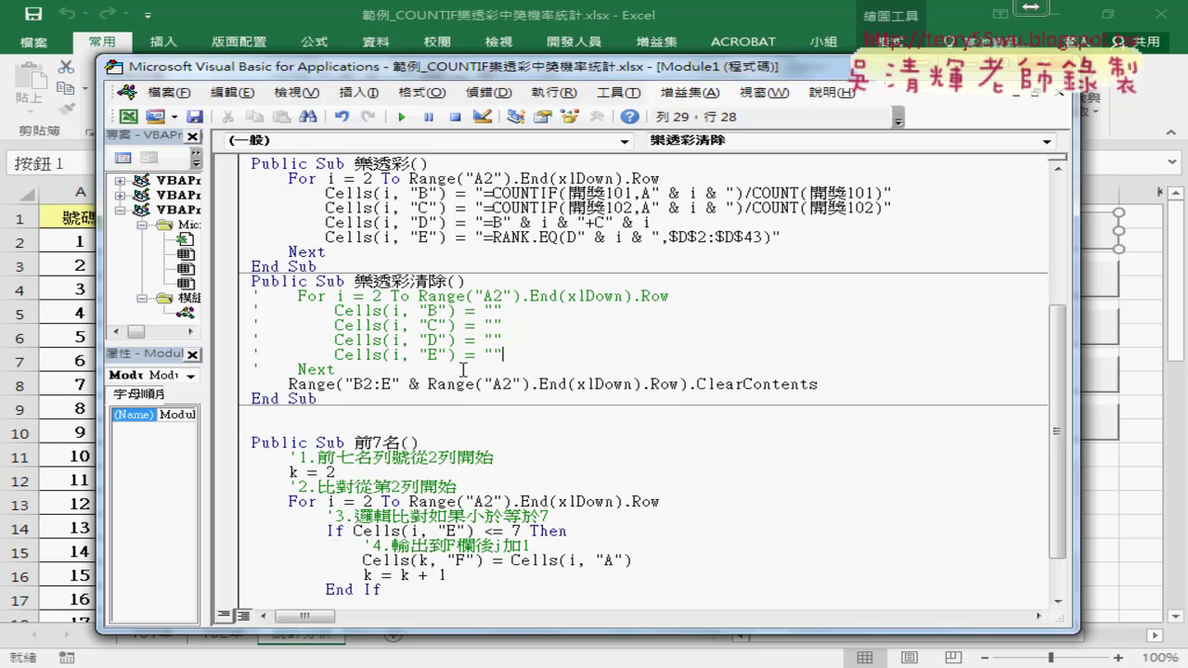
left_click_drag(352, 383, 834, 386)
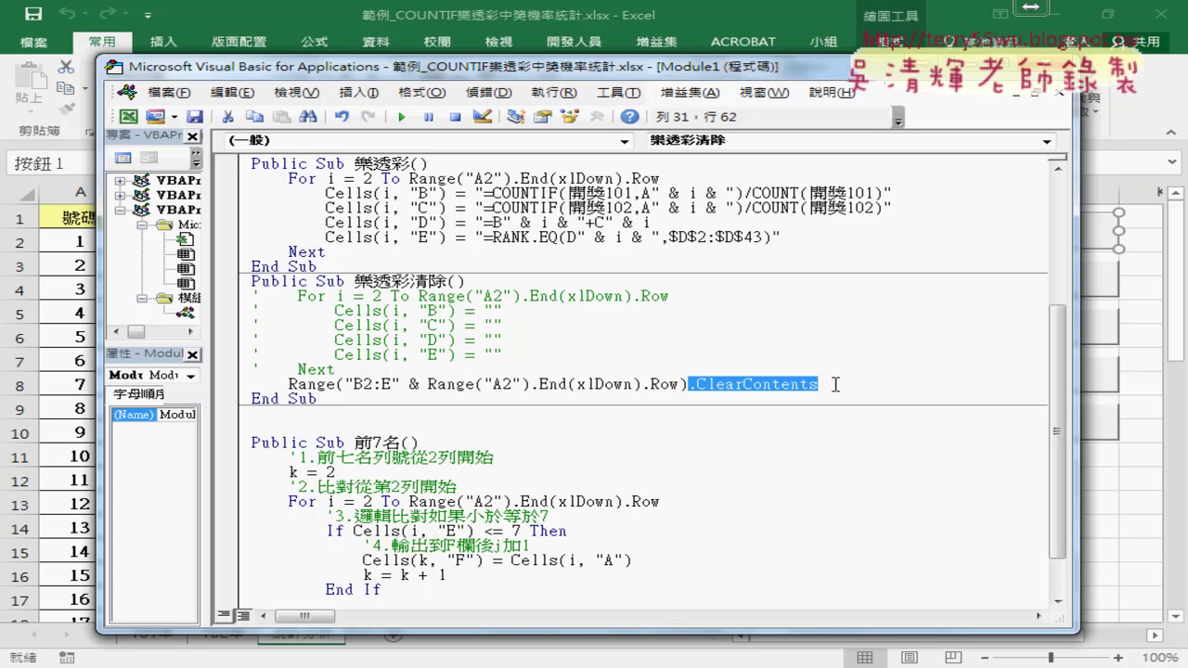
type(".")
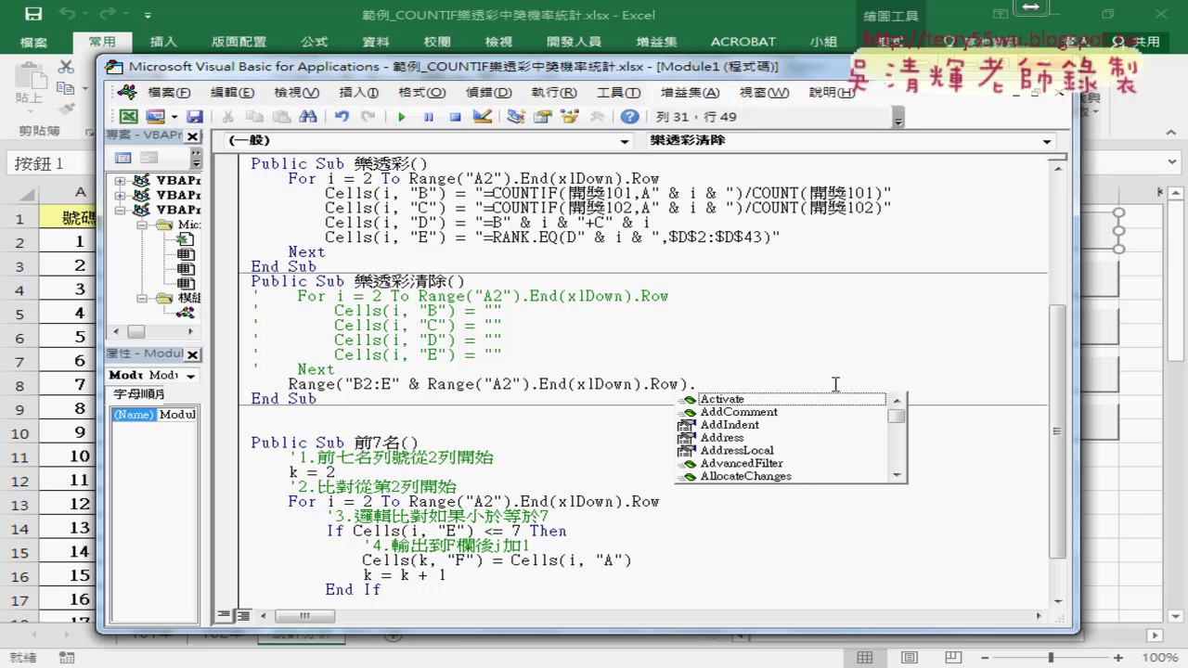
type("cl")
key("Down")
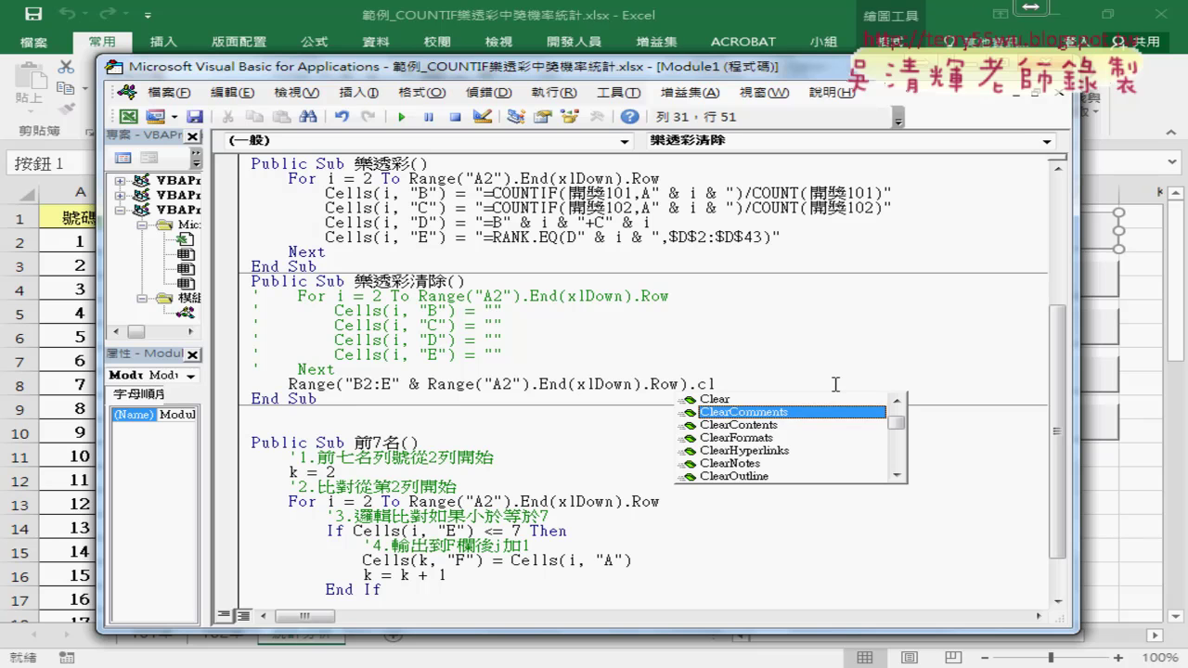
key("Down")
key("space")
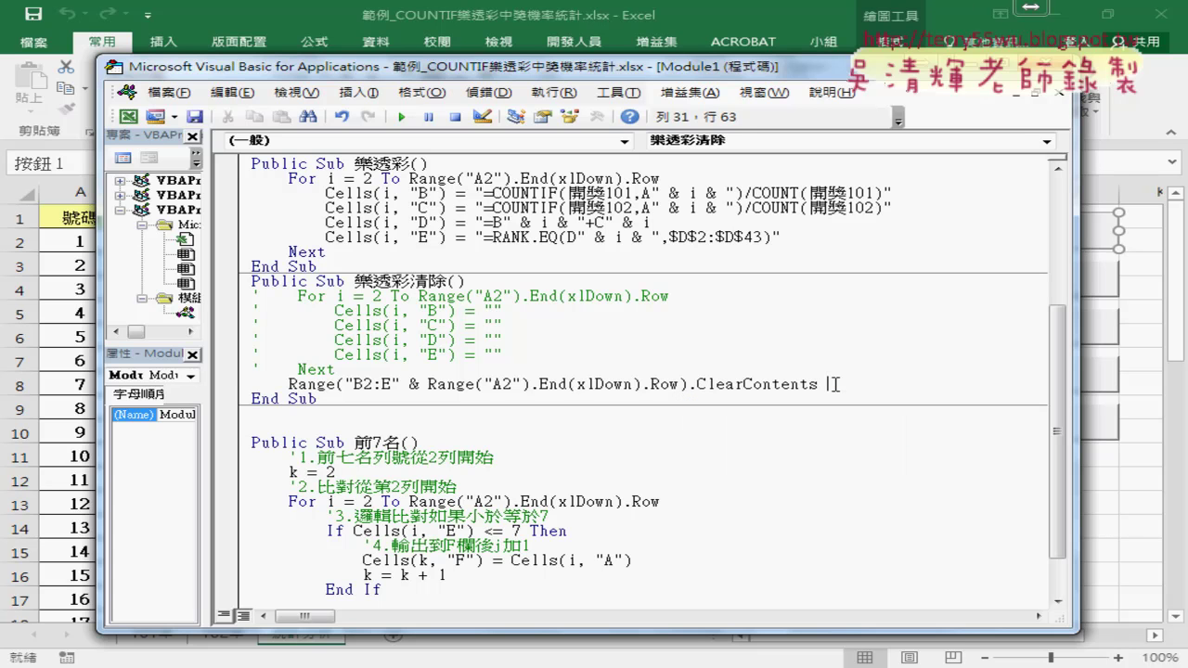
left_click_drag(336, 370, 252, 299)
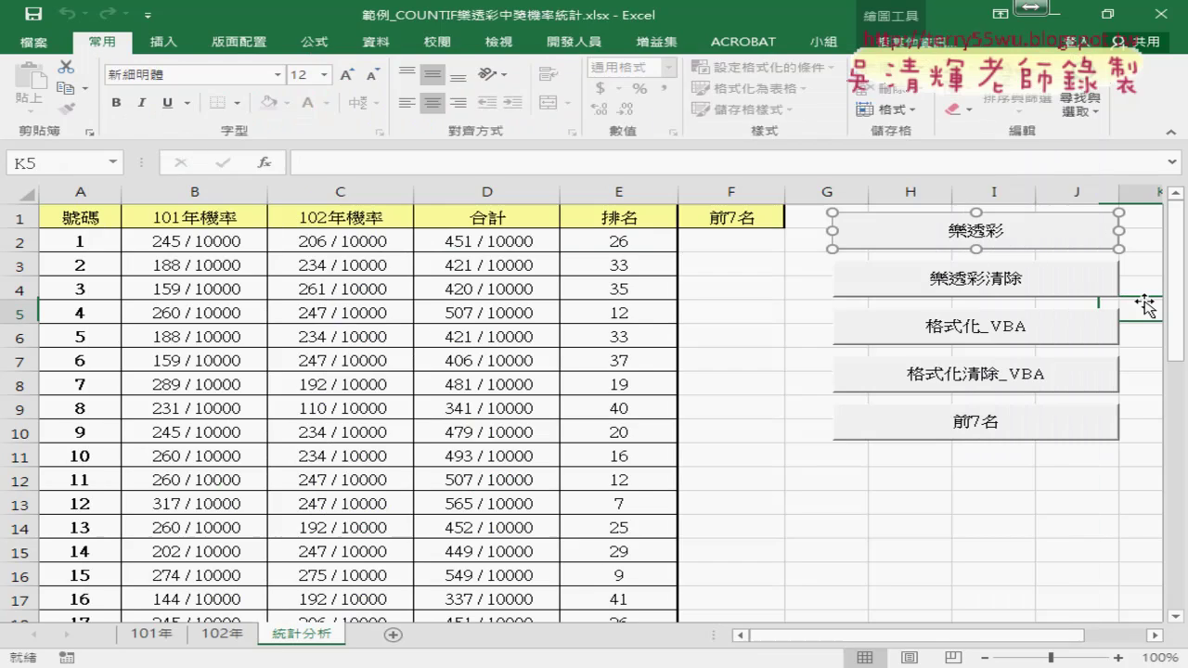
- Return to Excel, clear columns B–E with 樂透彩清除, then refill them with 樂透彩
left_click(1127, 305)
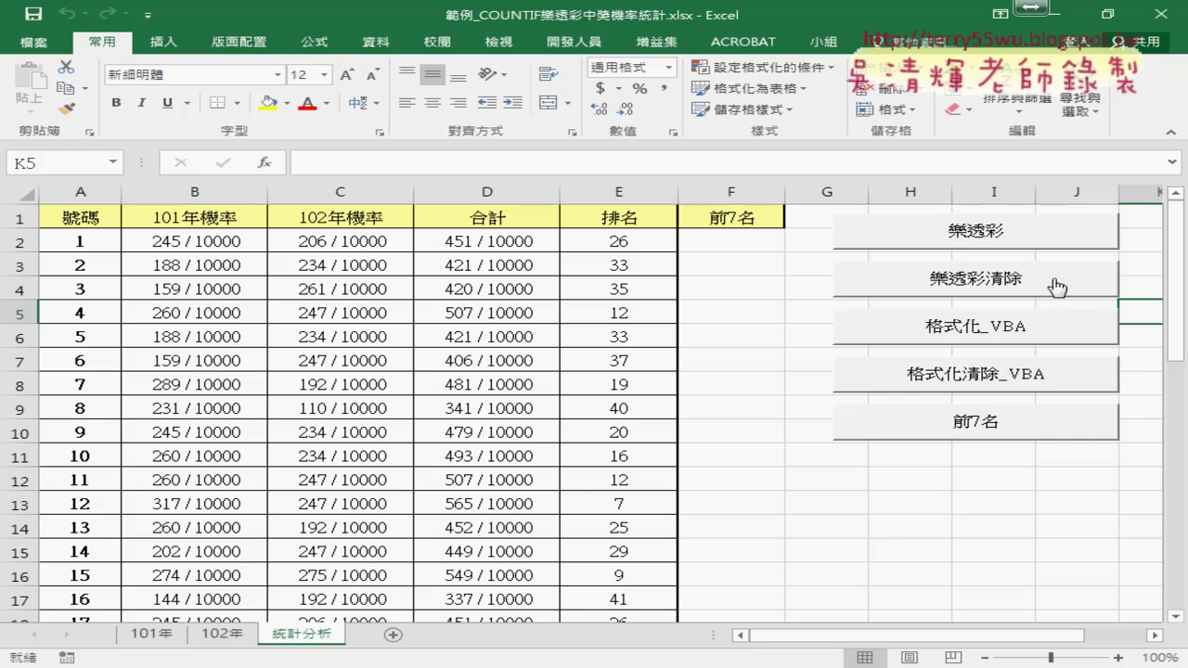
left_click(1036, 283)
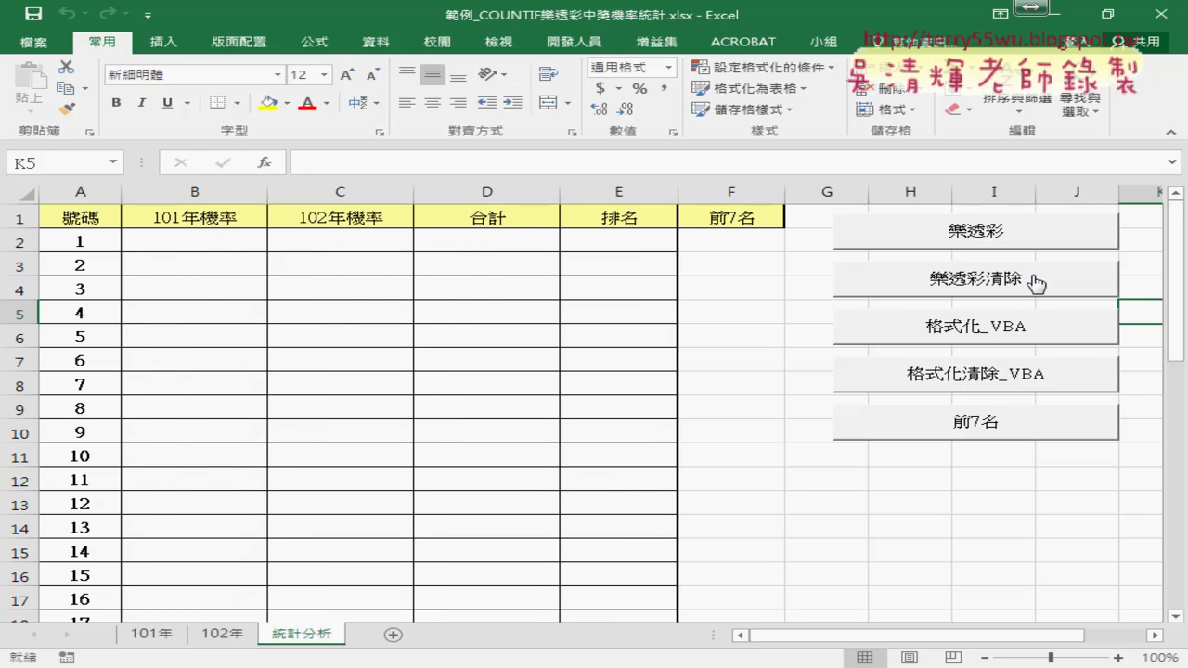
left_click(983, 243)
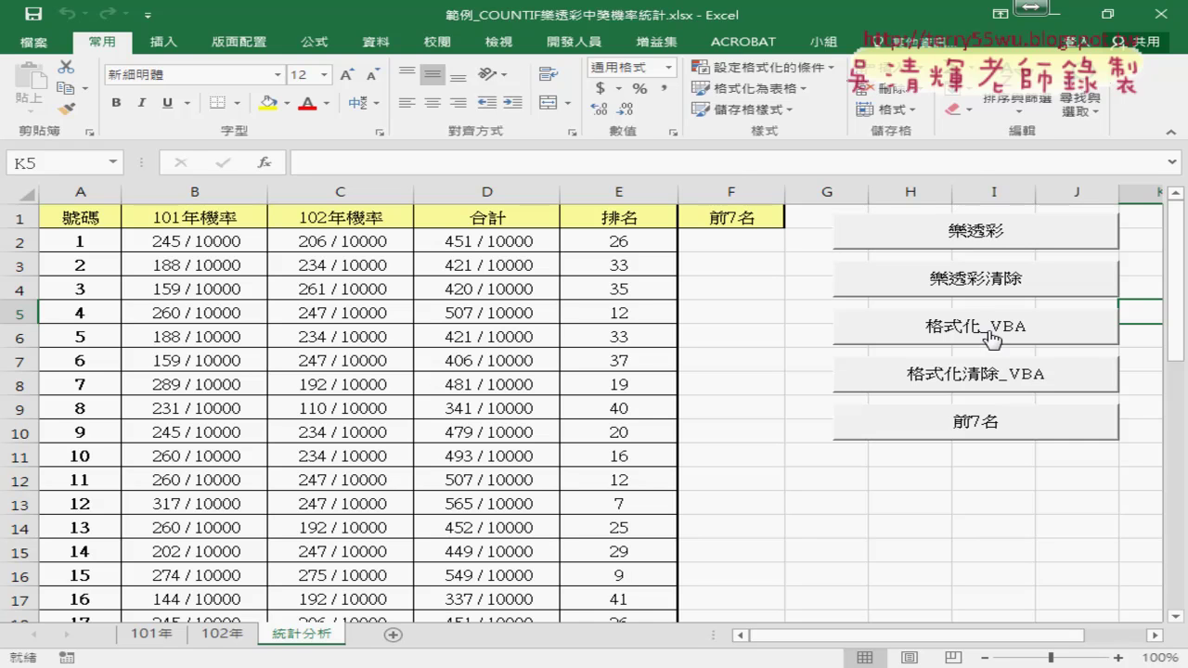
left_click(757, 74)
- Select row 2, the 排名 rank column E and the 號碼 number column A
left_click(19, 241)
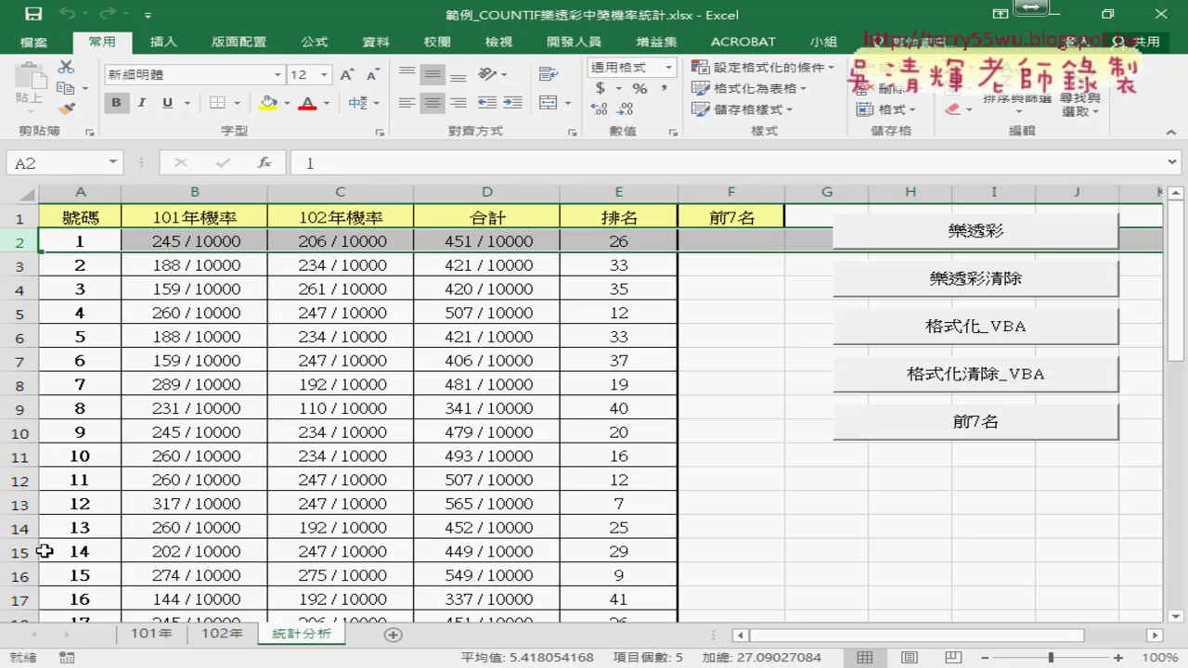
left_click(630, 185)
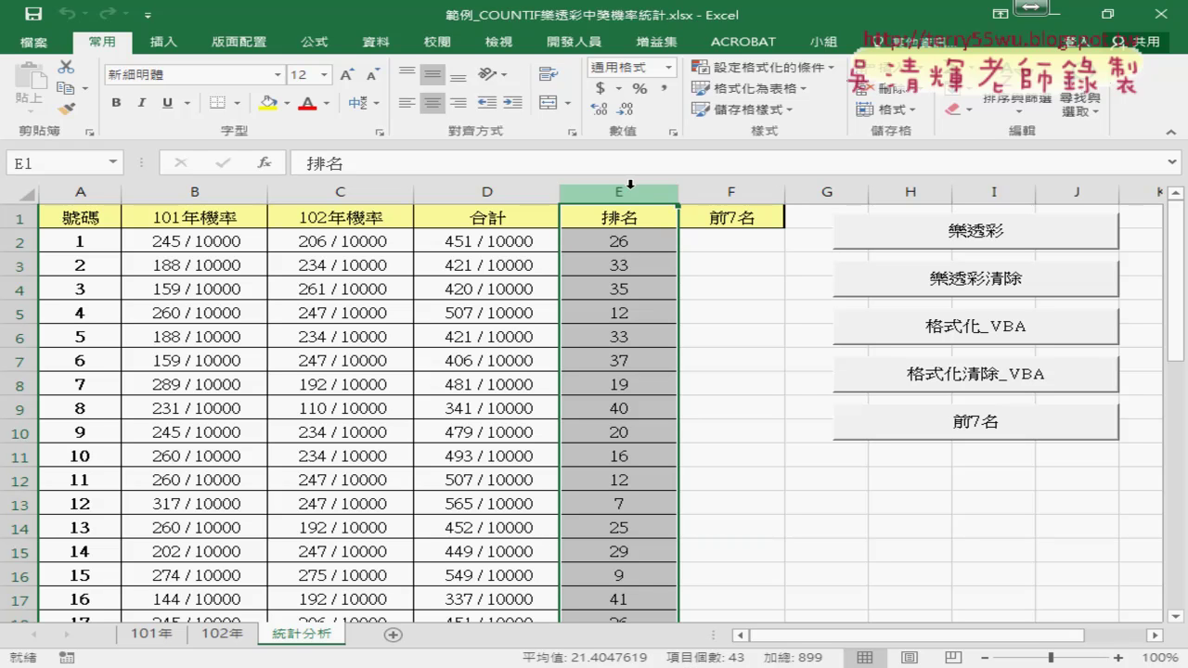
left_click(86, 190)
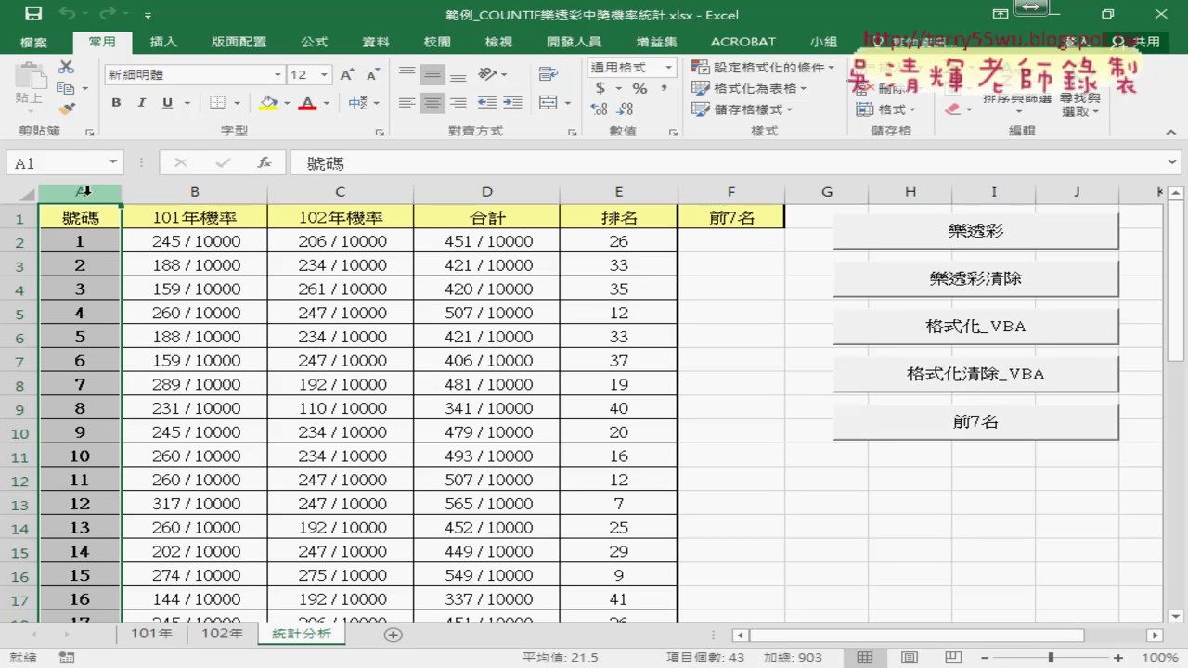
- Run the 格式化_VBA macro to highlight top-7 numbers such as 12, 21, 27 and 28
left_click(995, 336)
scroll(384, 406, "down", 3)
scroll(140, 382, "down", 1)
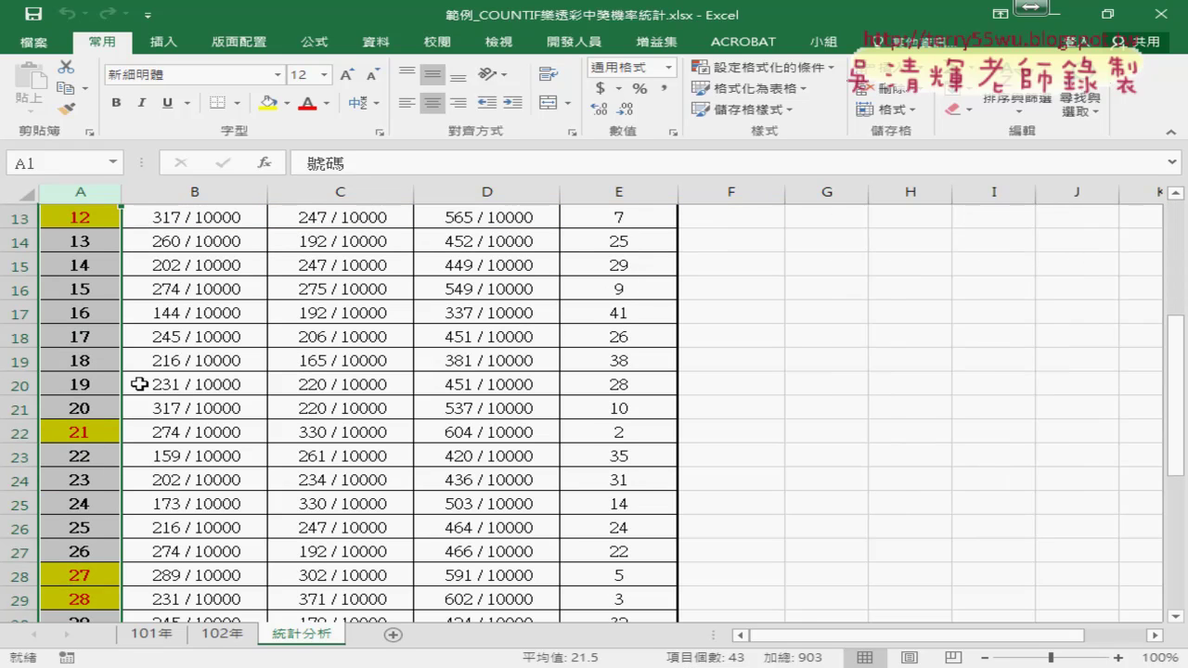
scroll(164, 417, "up", 4)
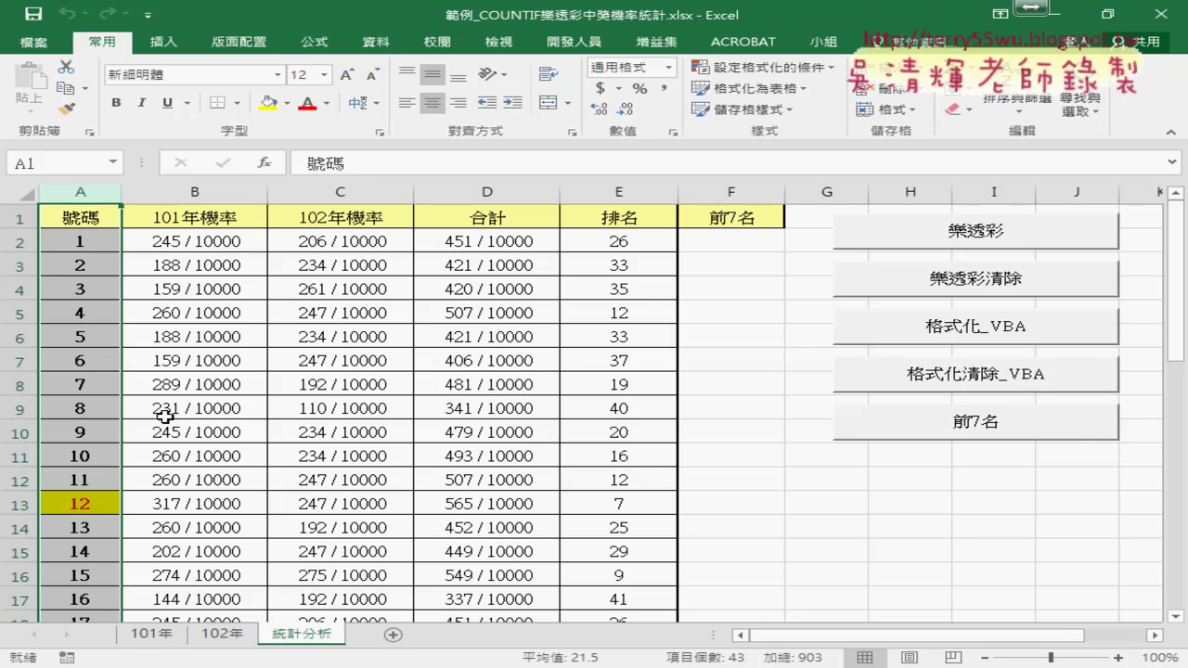
right_click(945, 332)
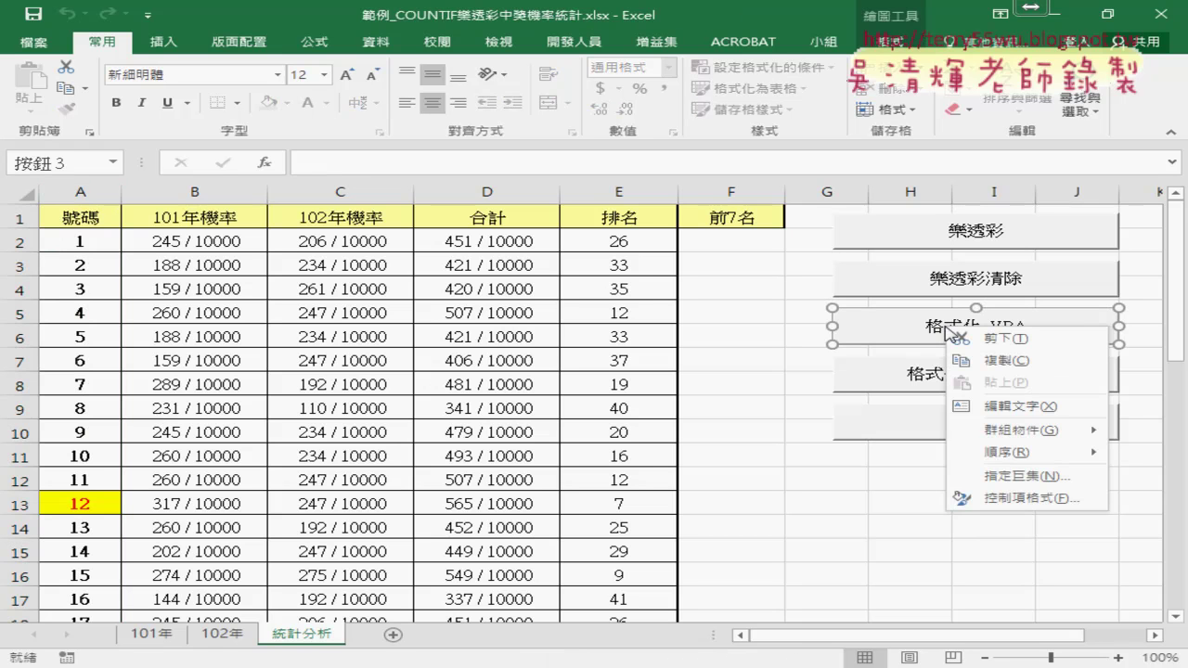
- Open the 格式化_VBA code and mark the For loop's starting row 2 and last-row expression
left_click(1025, 475)
left_click(1061, 338)
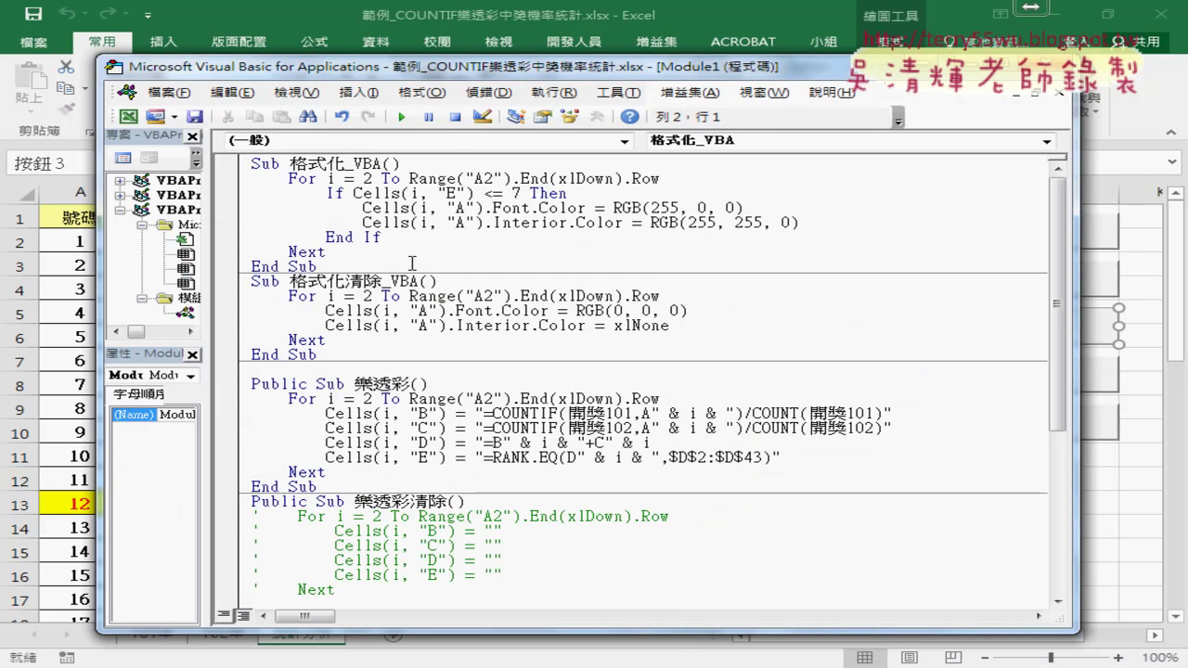
left_click(365, 178)
left_click_drag(418, 178, 690, 179)
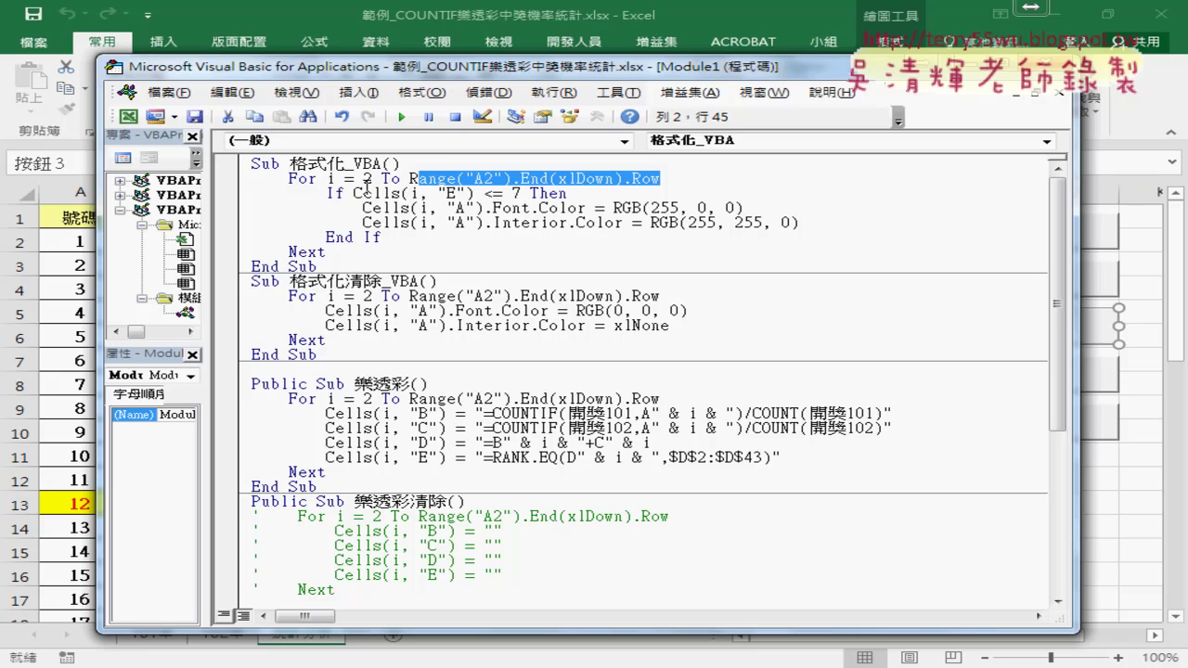
- Mark the rank column test, column A reference, red font value, If block and For loop
left_click_drag(353, 193, 522, 193)
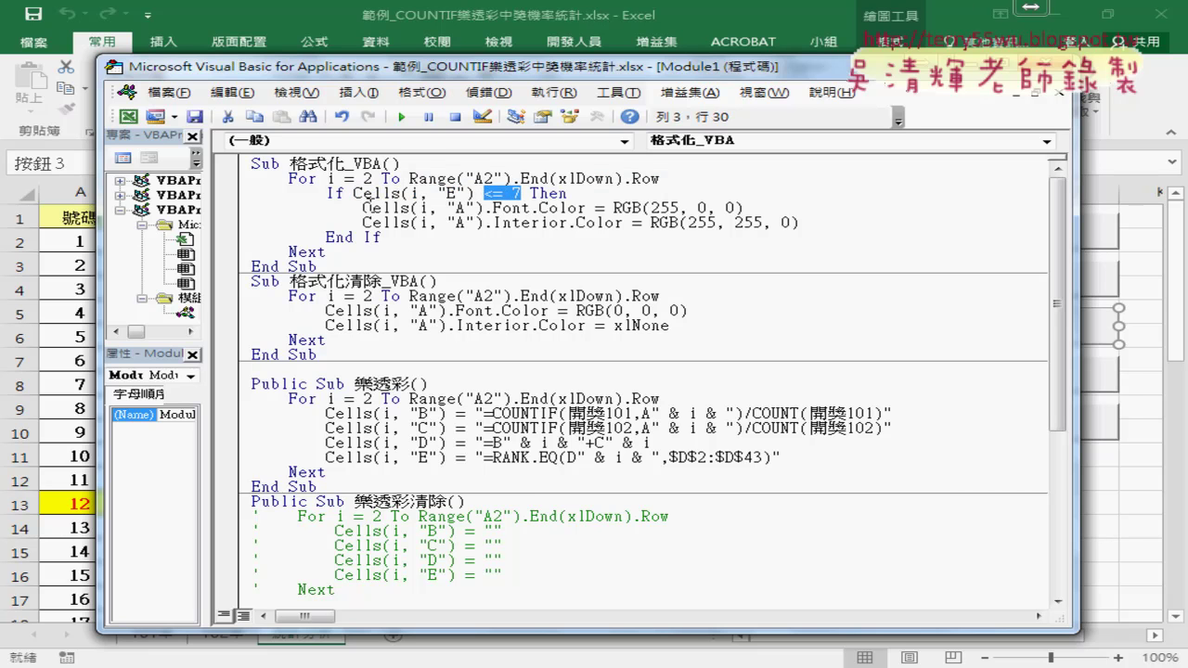
left_click_drag(363, 208, 485, 208)
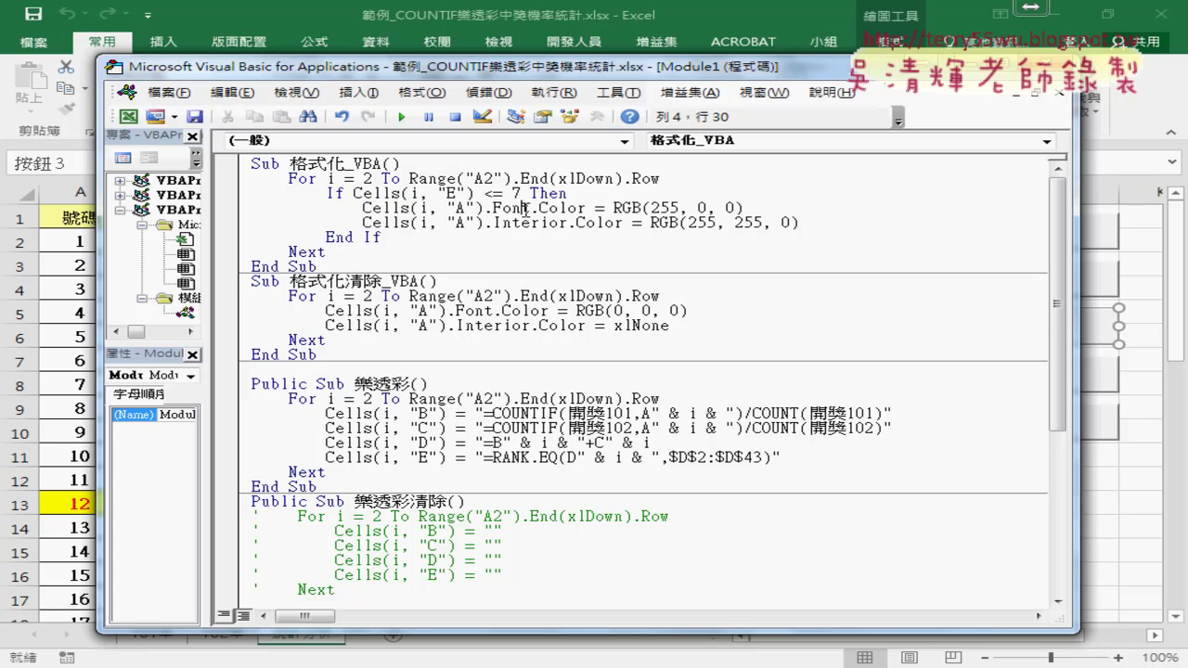
left_click_drag(743, 208, 614, 208)
left_click_drag(405, 238, 225, 199)
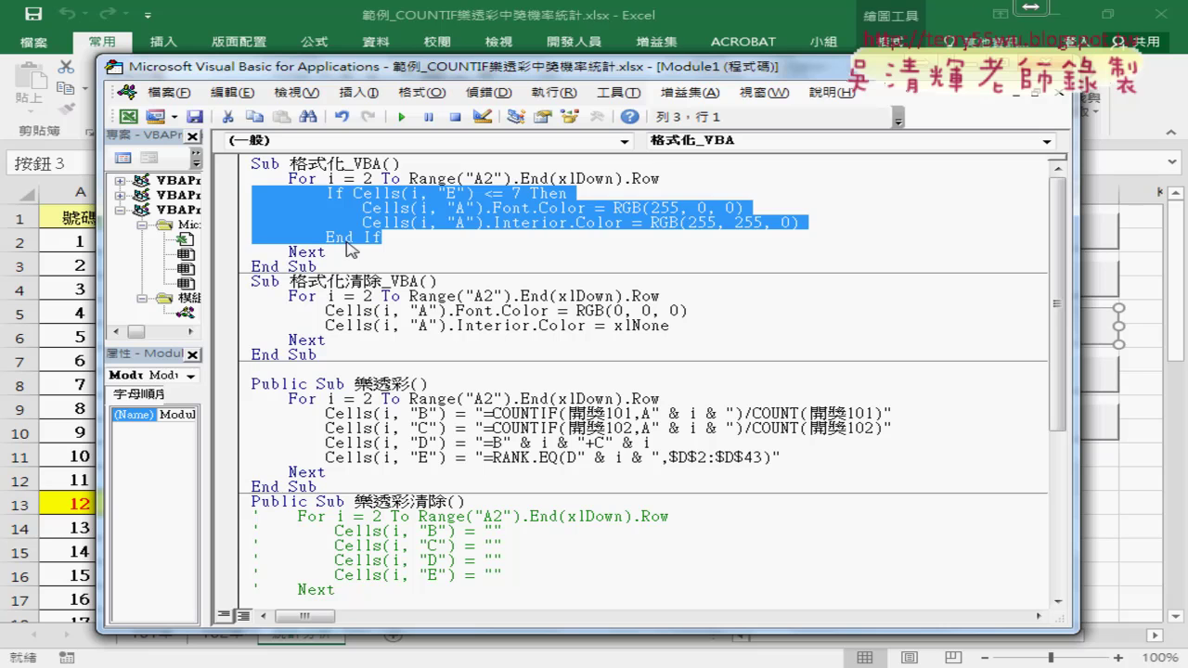
left_click_drag(341, 251, 232, 190)
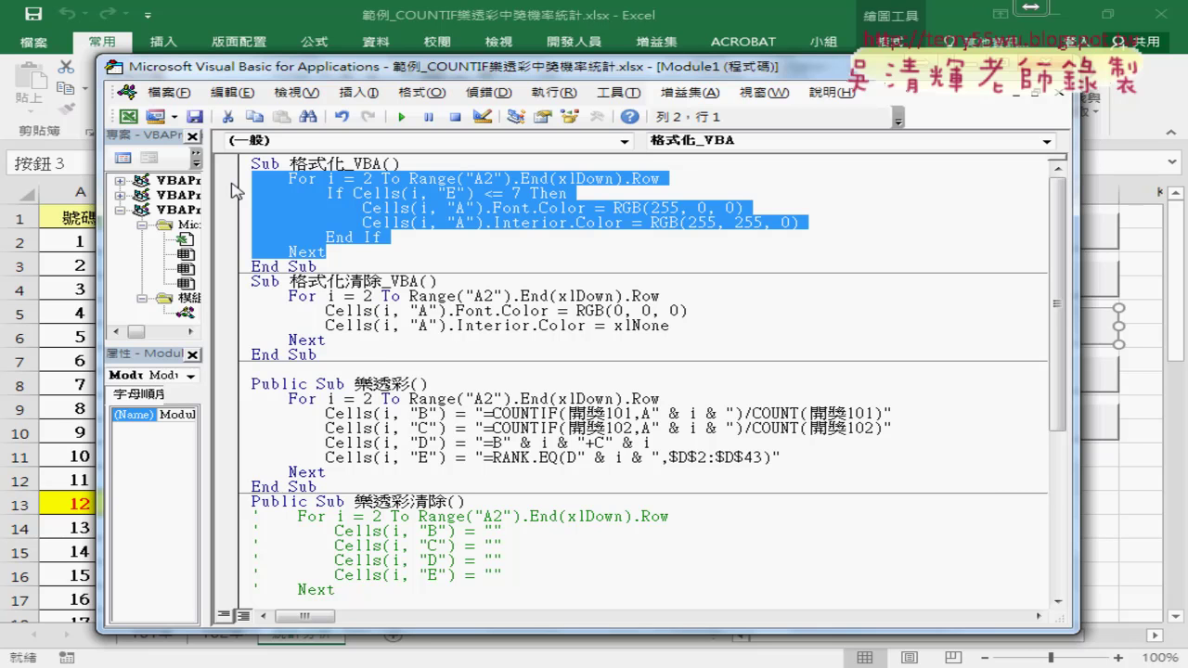
- Close the VBA editor and clear the yellow highlighting from column A with 格式化清除_VBA
left_click(1059, 92)
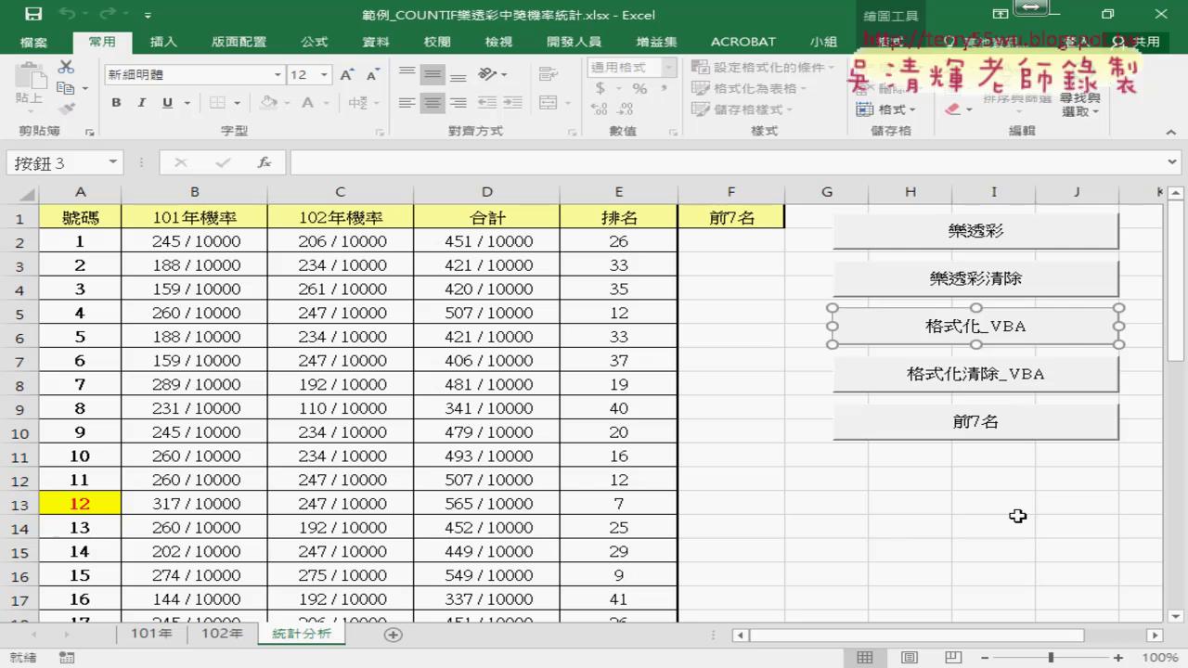
left_click(1017, 517)
left_click(996, 386)
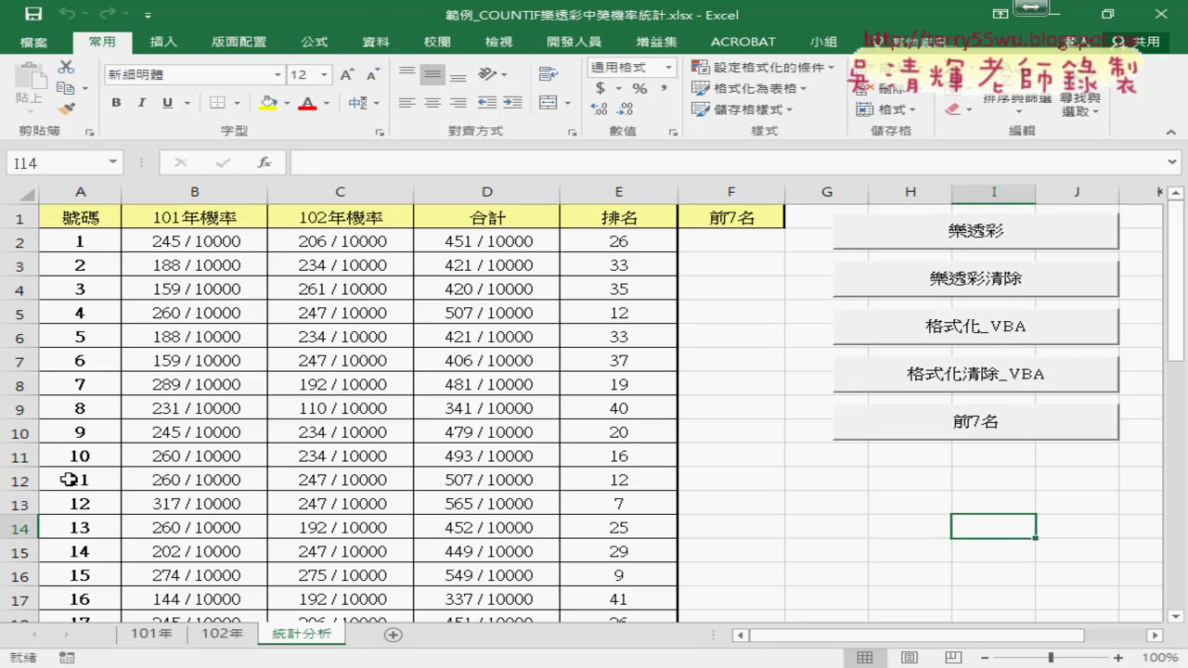
left_click(81, 242)
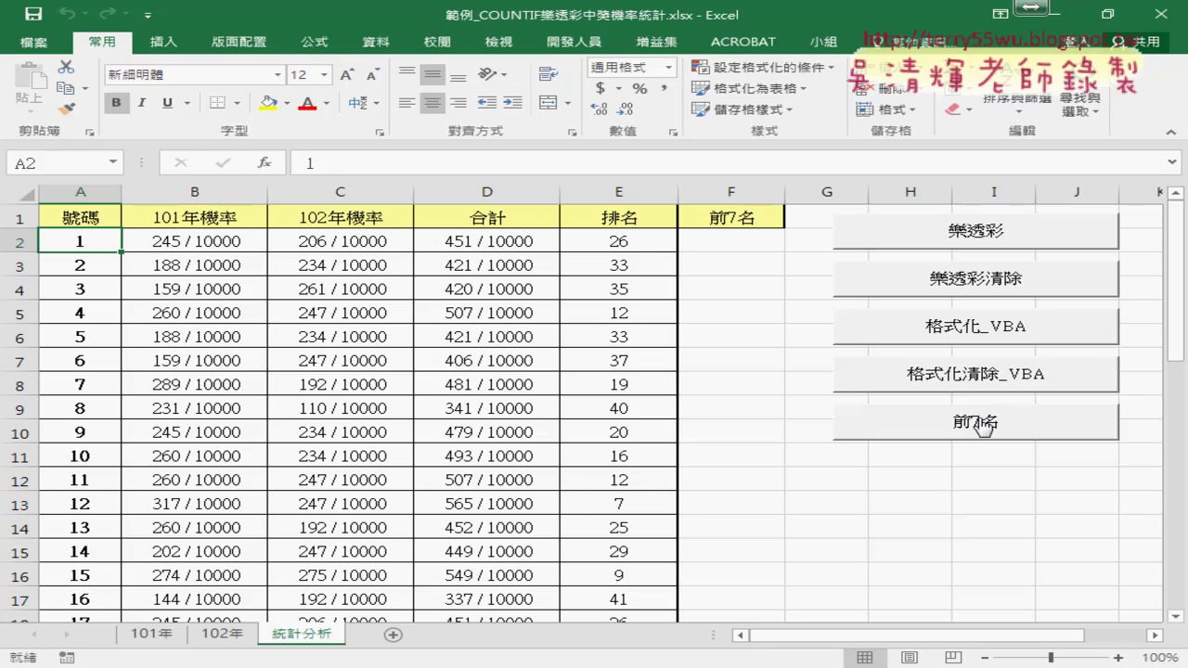
- Reapply the 格式化_VBA highlighting and check the highlighted number 12 in A13
left_click_drag(733, 344, 732, 397)
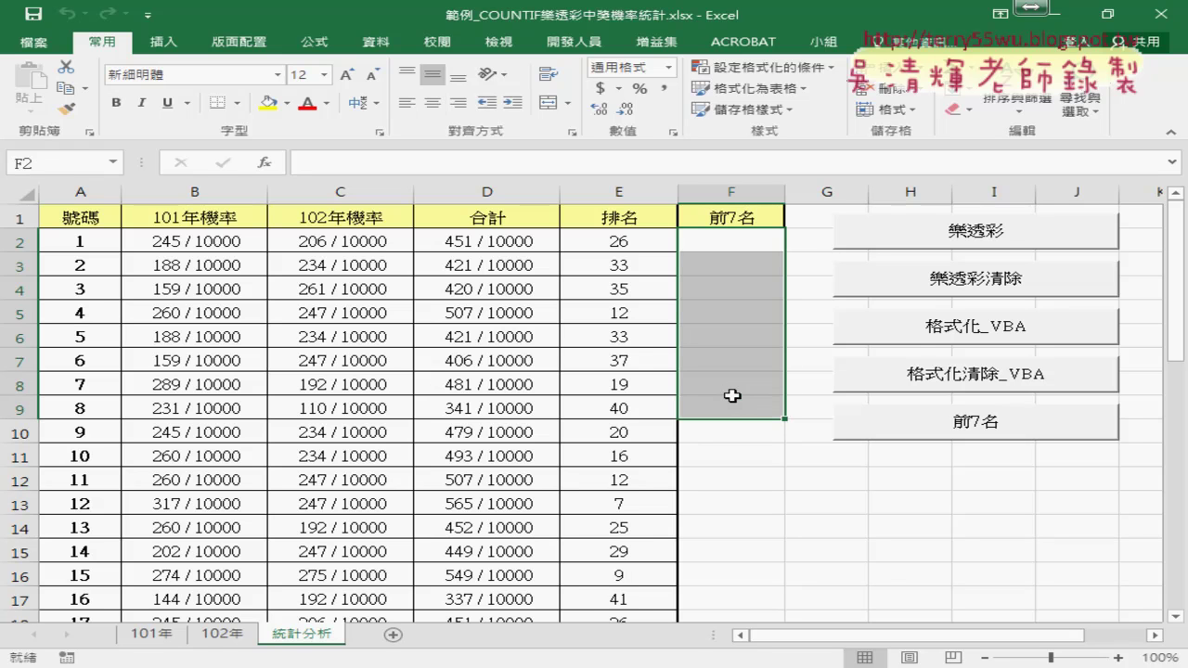
left_click(928, 330)
scroll(227, 408, "down", 3)
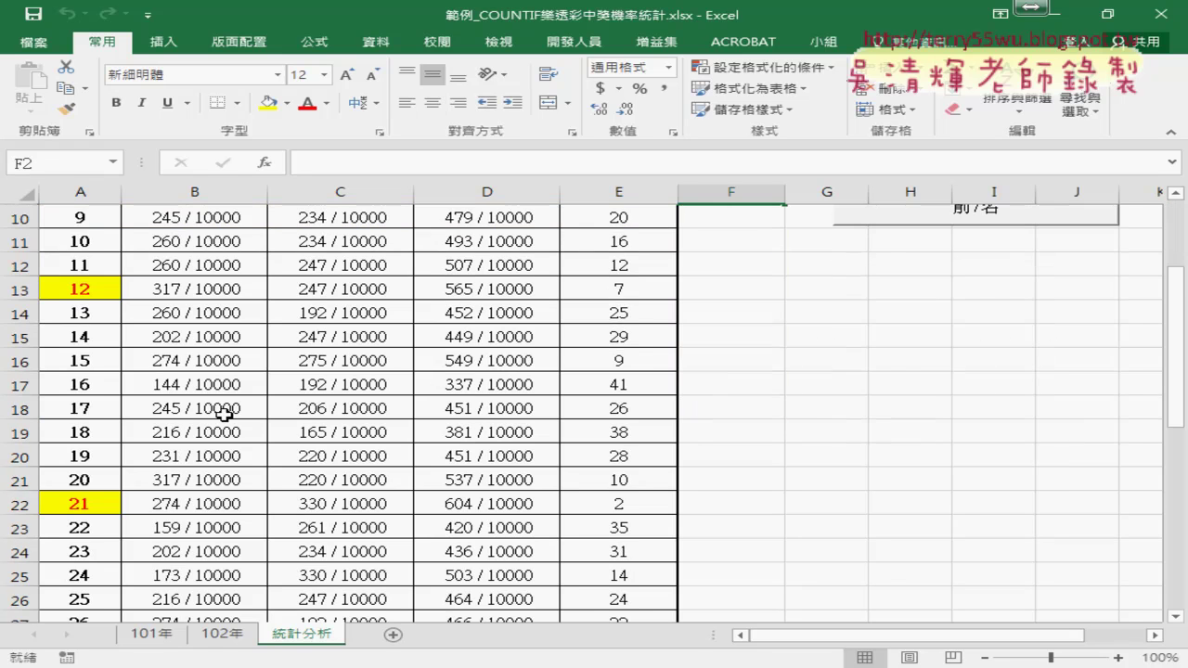
left_click(88, 291)
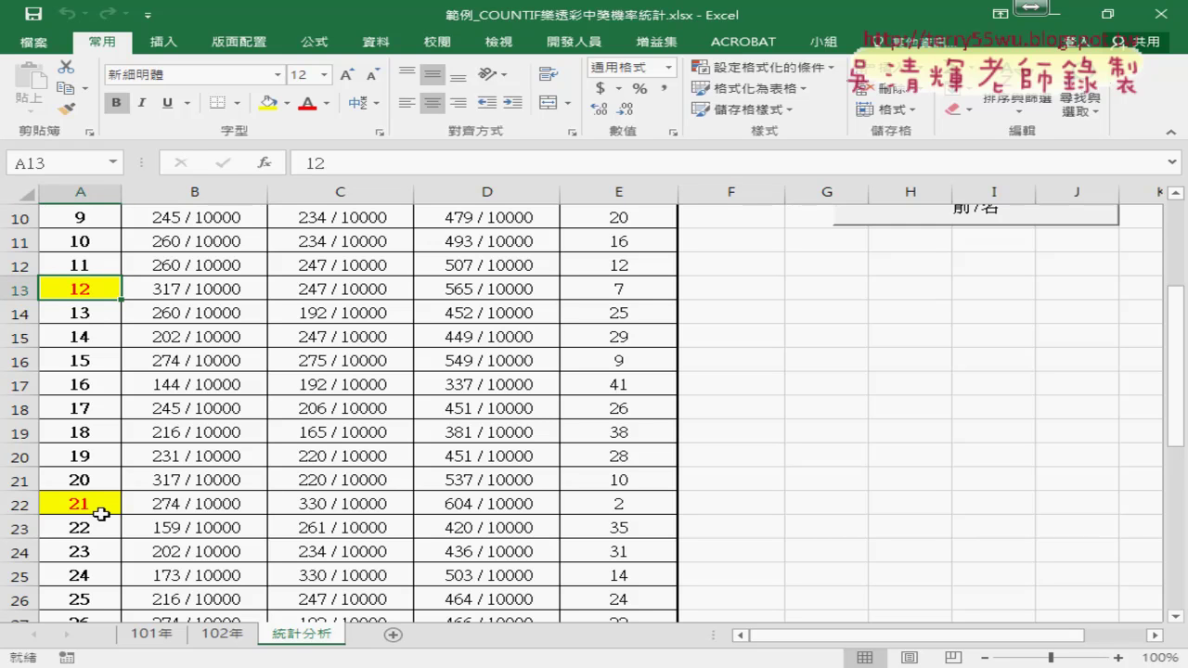
scroll(100, 514, "up", 3)
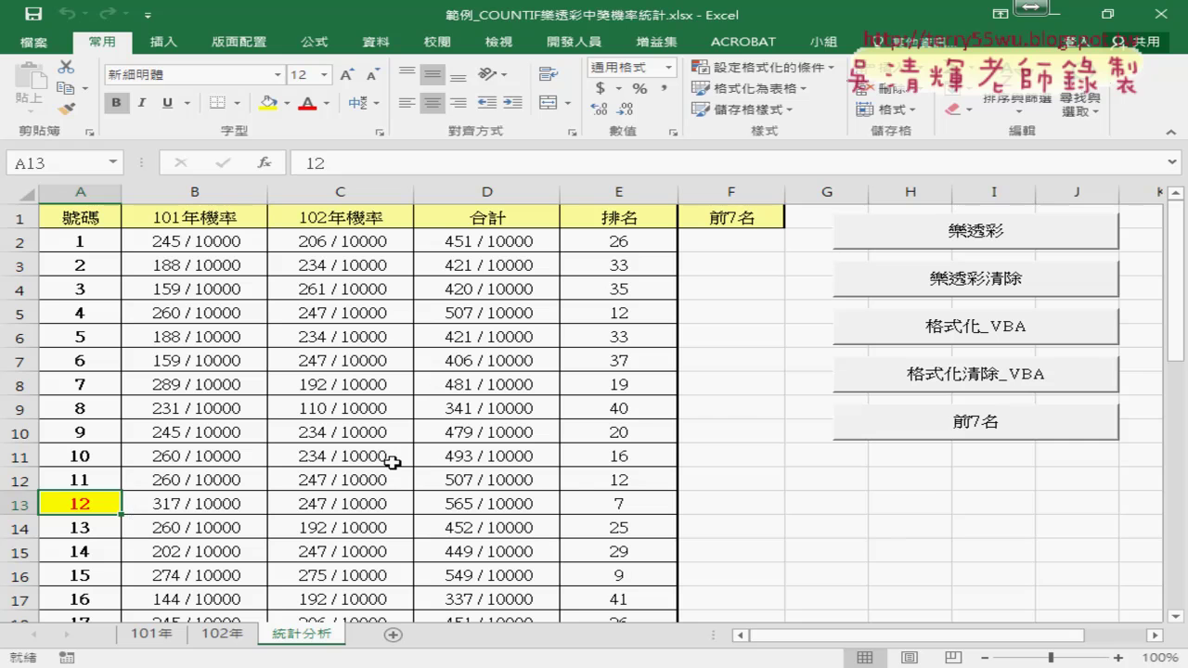
- Select F2:F9 and run 前7名 to list 12, 21, 27, 28, 33, 34 and 39
left_click(754, 433)
left_click_drag(744, 241, 737, 406)
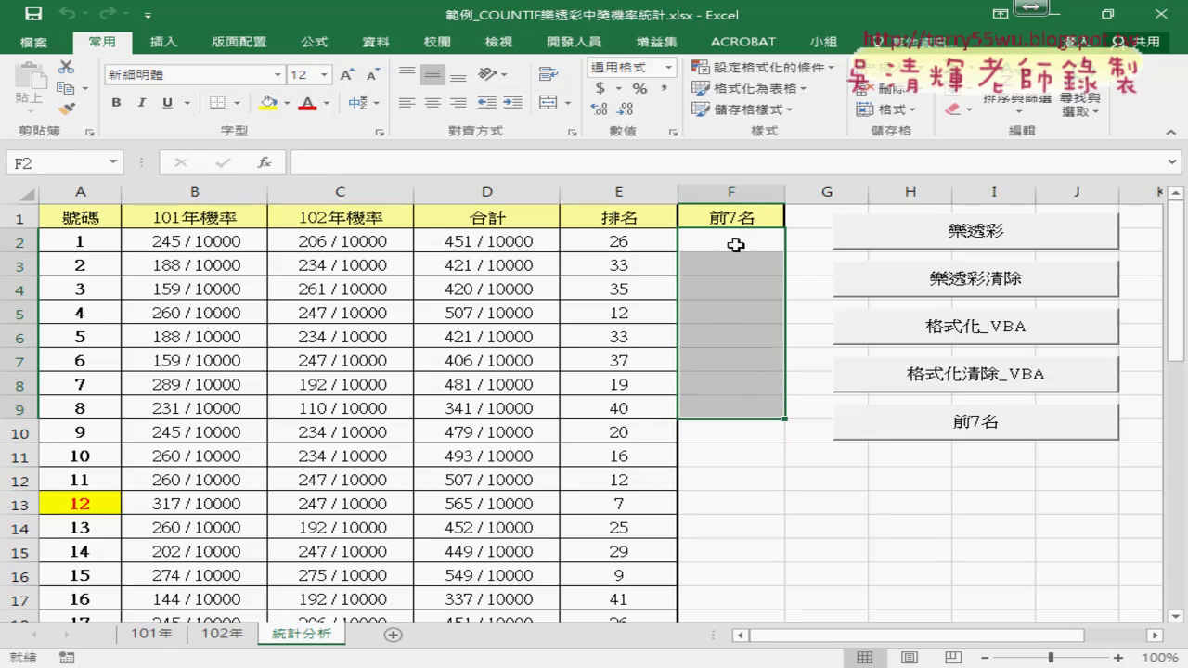
left_click(974, 426)
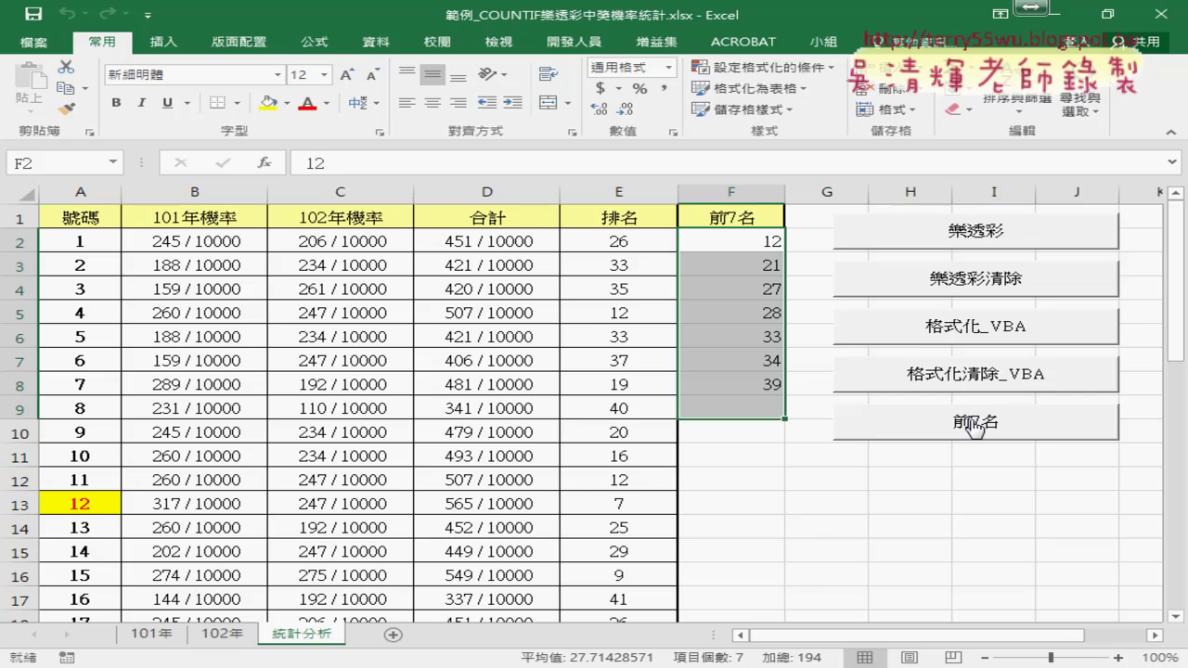
left_click_drag(742, 243, 748, 387)
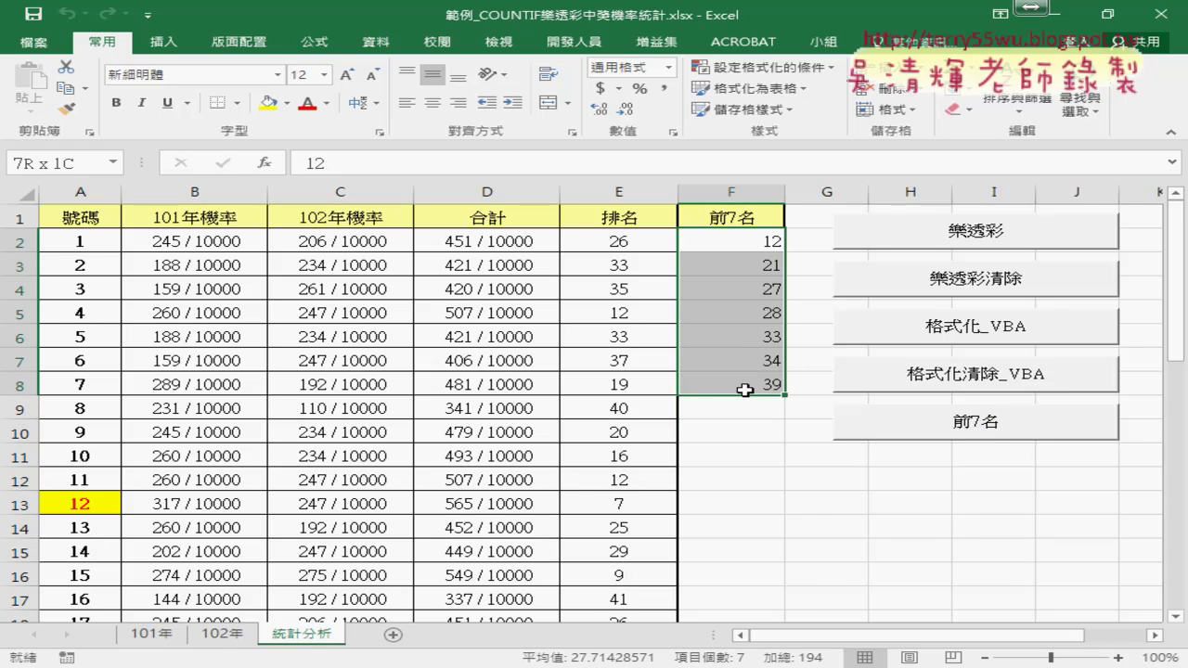
key("Delete")
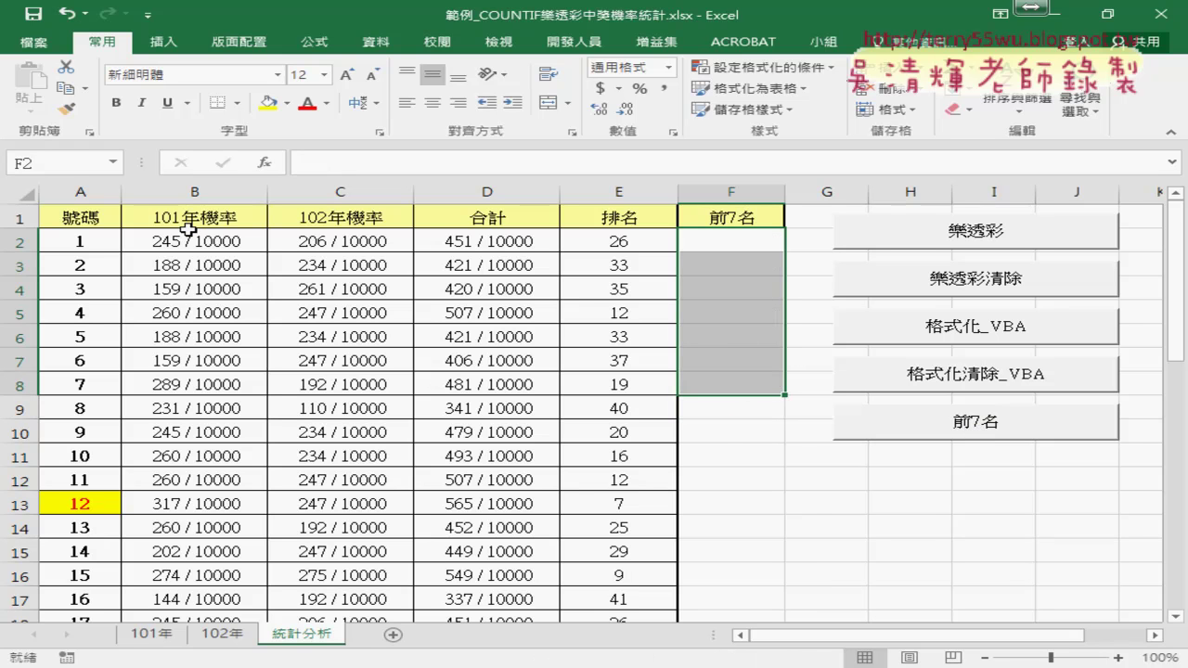
left_click(84, 213)
key("ctrl+shift+Down")
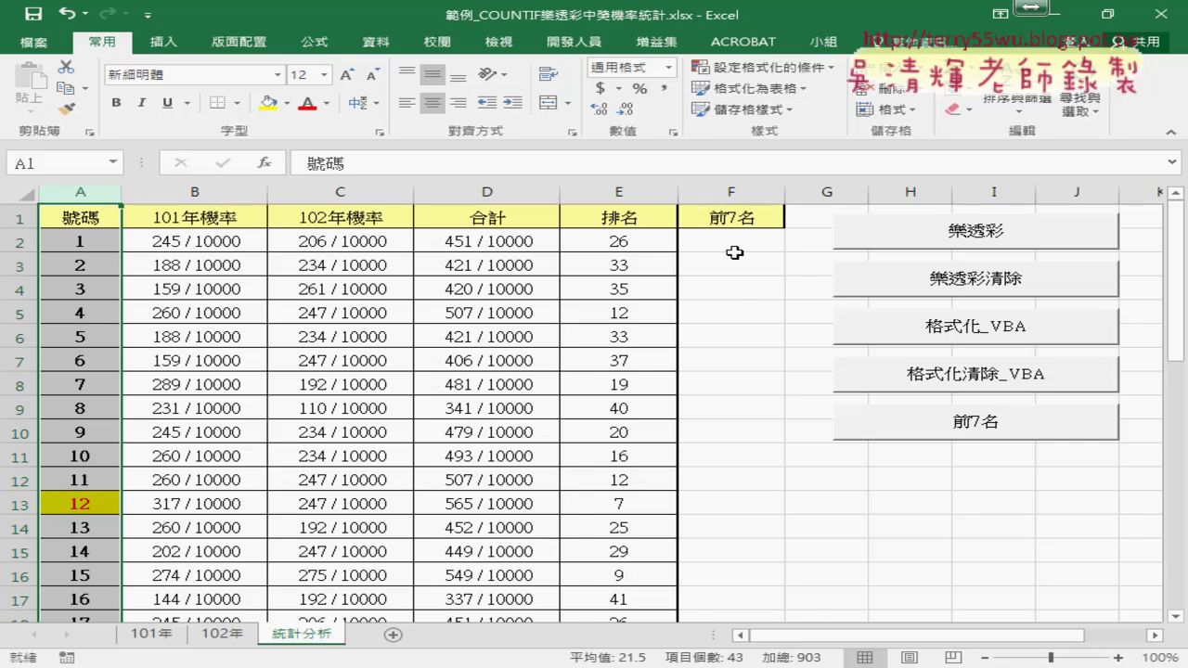
left_click_drag(733, 243, 741, 391)
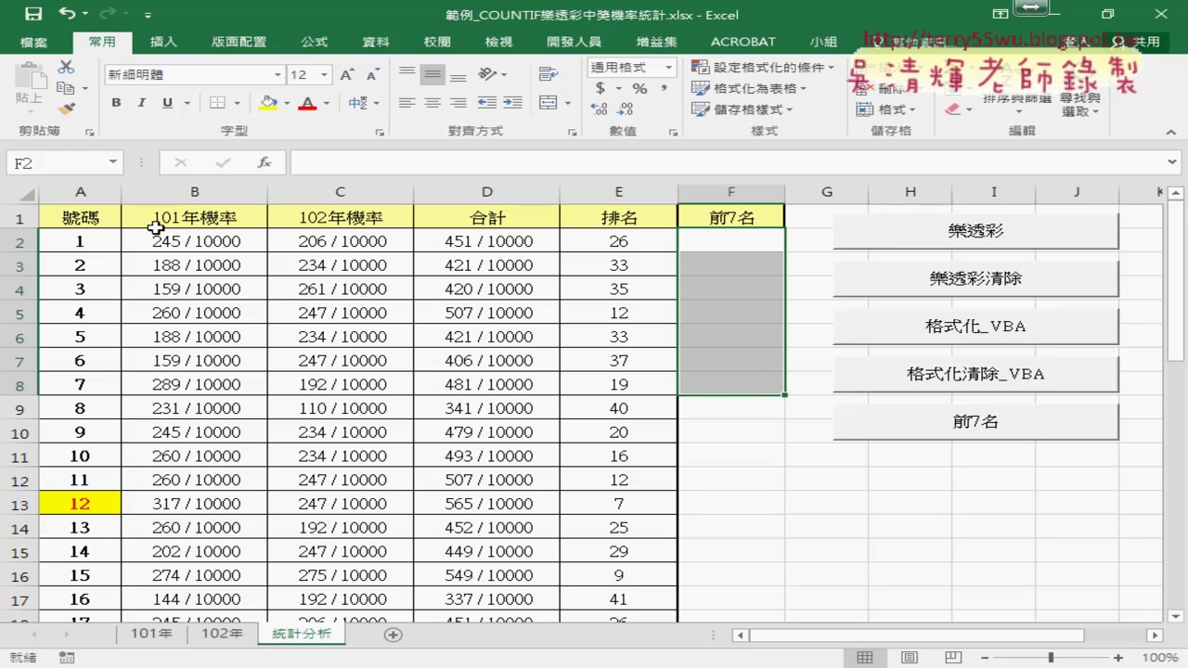
left_click(19, 240)
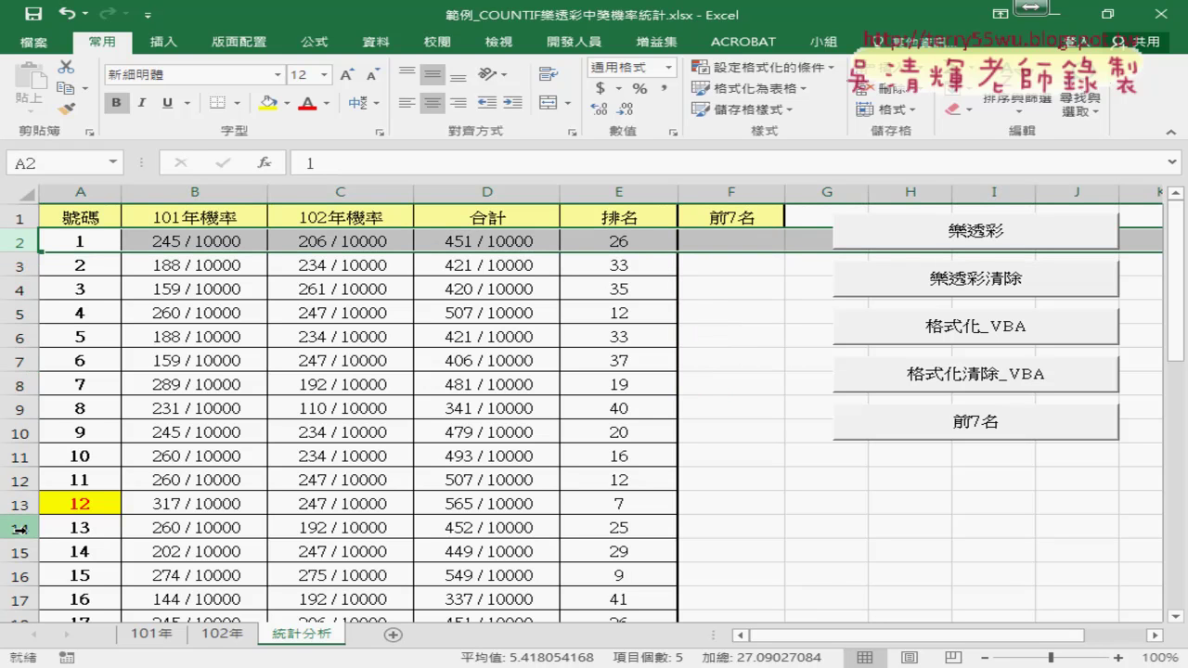
left_click(624, 241)
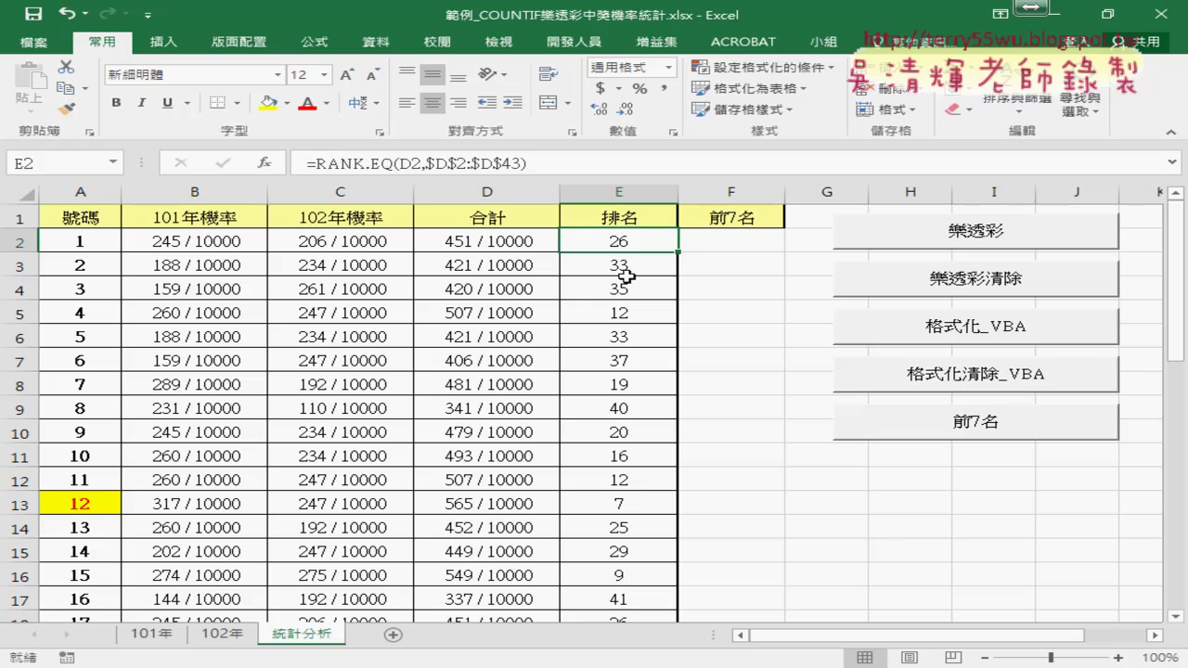
left_click(631, 504)
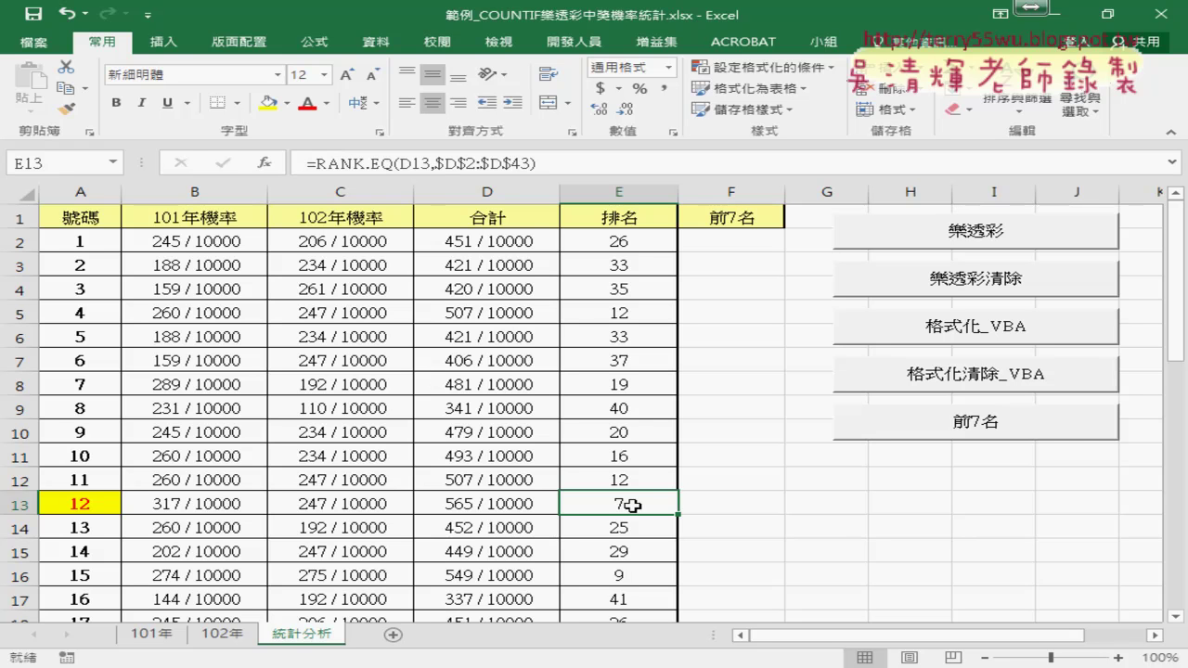
left_click(81, 504)
left_click(759, 240)
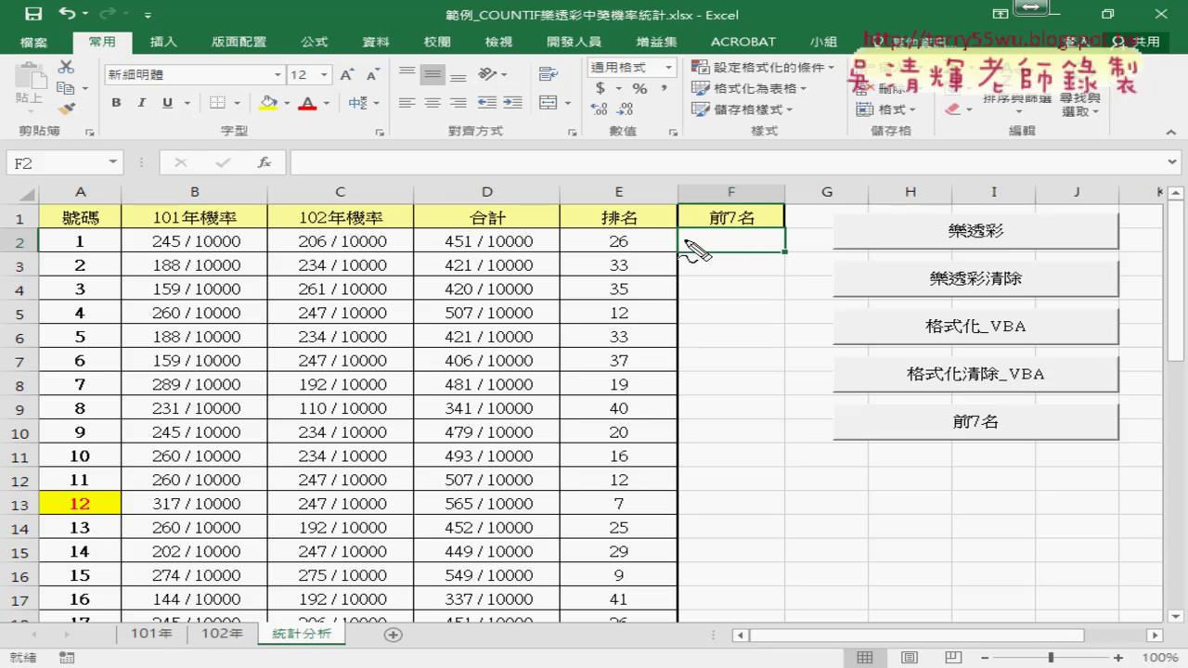
left_click(78, 500)
left_click_drag(78, 499, 97, 512)
left_click_drag(123, 461, 740, 243)
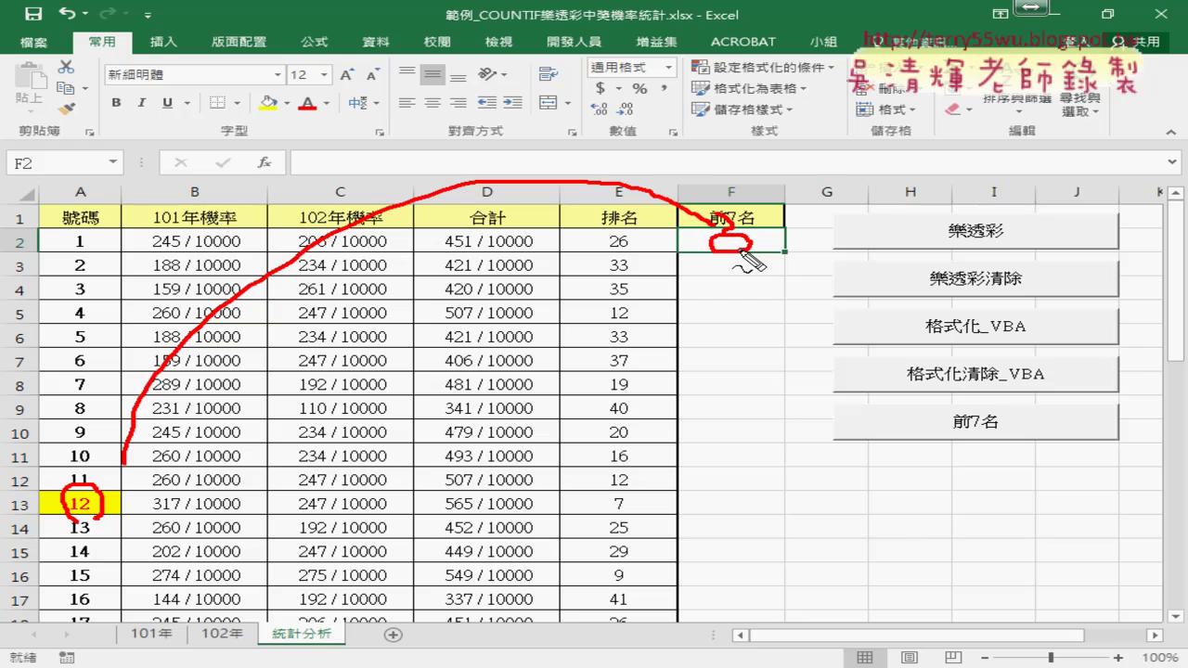
mouse_move(648, 110)
left_mouse_down()
mouse_move(649, 149)
mouse_move(715, 134)
mouse_move(719, 144)
left_mouse_up()
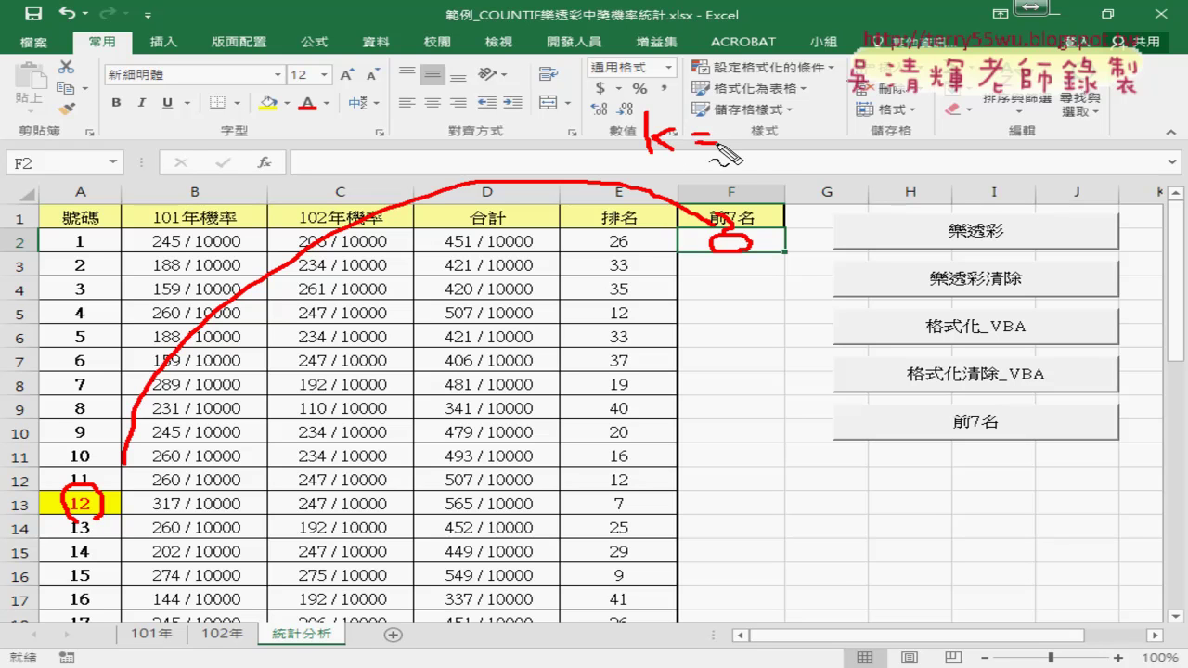
left_click_drag(28, 235, 6, 250)
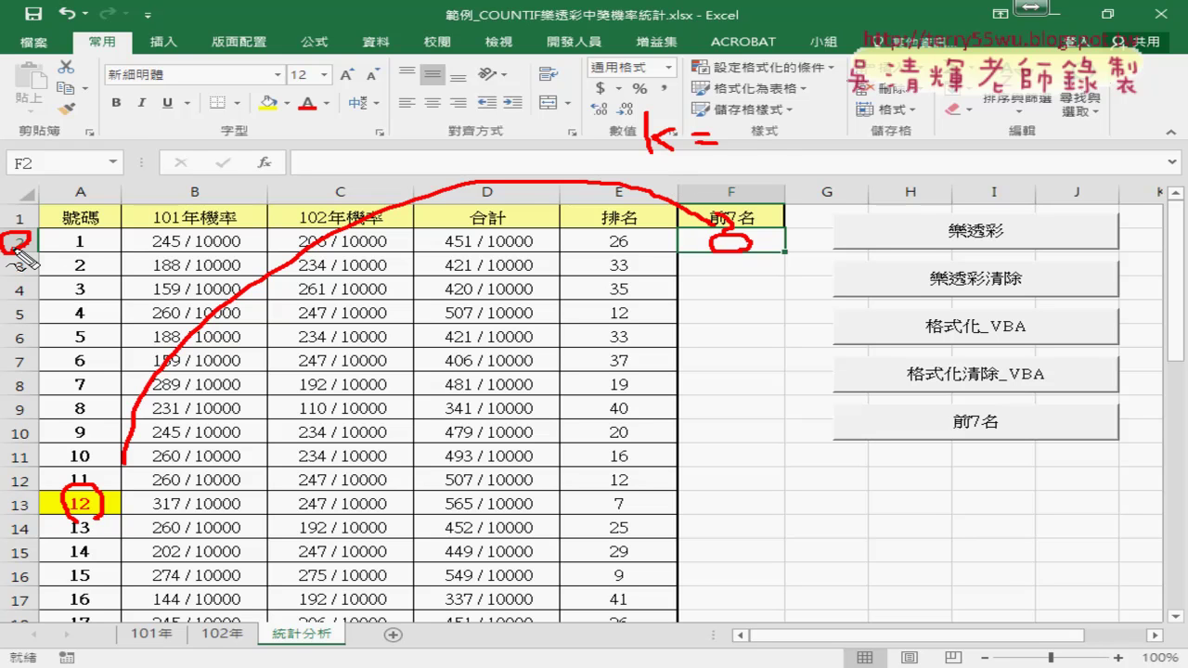
left_click_drag(750, 127, 798, 159)
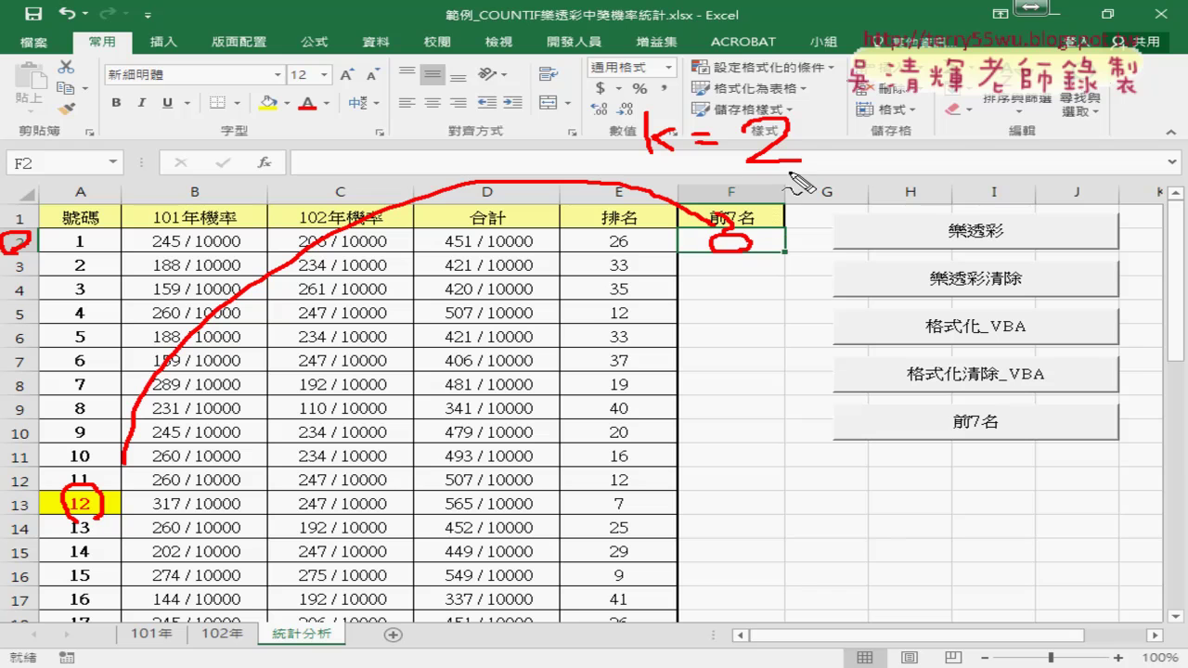
mouse_move(689, 312)
left_mouse_down()
mouse_move(689, 352)
mouse_move(716, 352)
mouse_move(750, 325)
left_mouse_up()
mouse_move(728, 345)
left_mouse_down()
mouse_move(787, 353)
mouse_move(806, 334)
mouse_move(796, 349)
mouse_move(823, 353)
left_mouse_up()
mouse_move(755, 160)
left_mouse_down()
mouse_move(795, 159)
mouse_move(800, 174)
left_mouse_up()
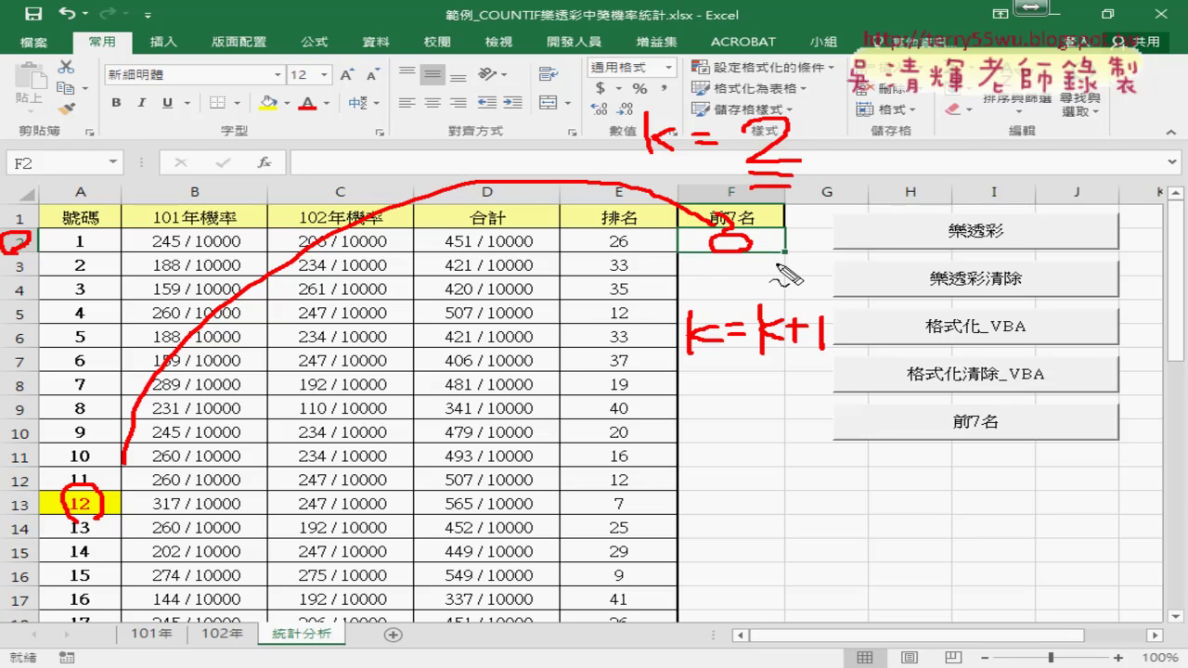
mouse_move(734, 243)
left_mouse_down()
mouse_move(748, 290)
mouse_move(725, 299)
mouse_move(726, 325)
left_mouse_up()
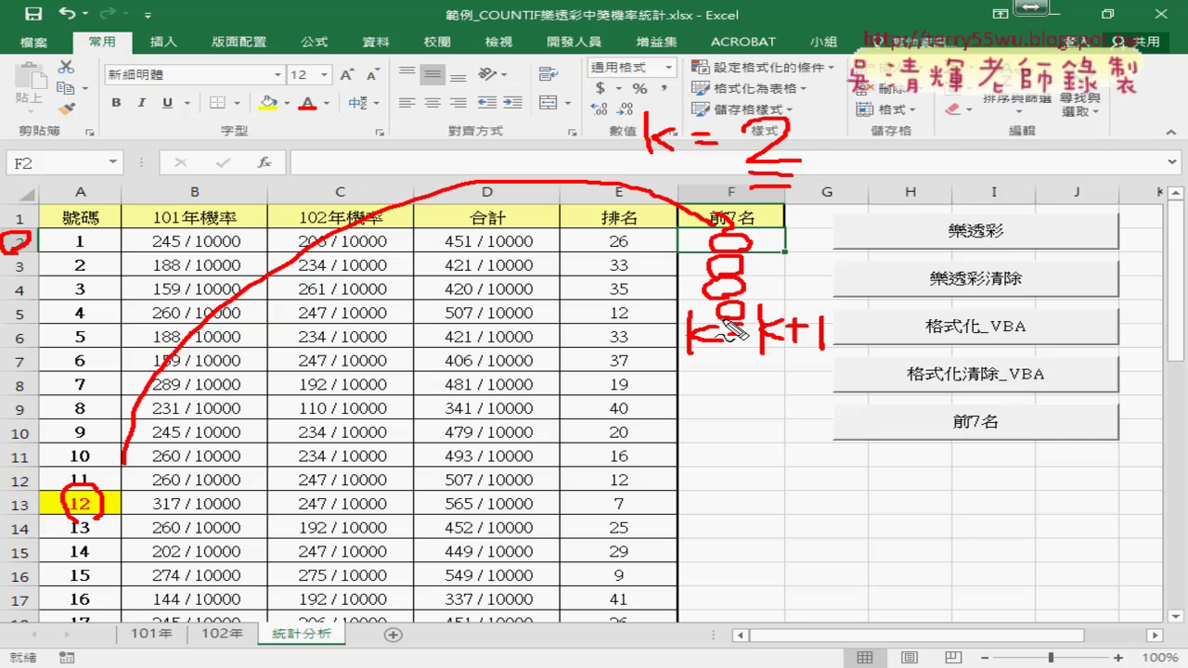
key("Escape")
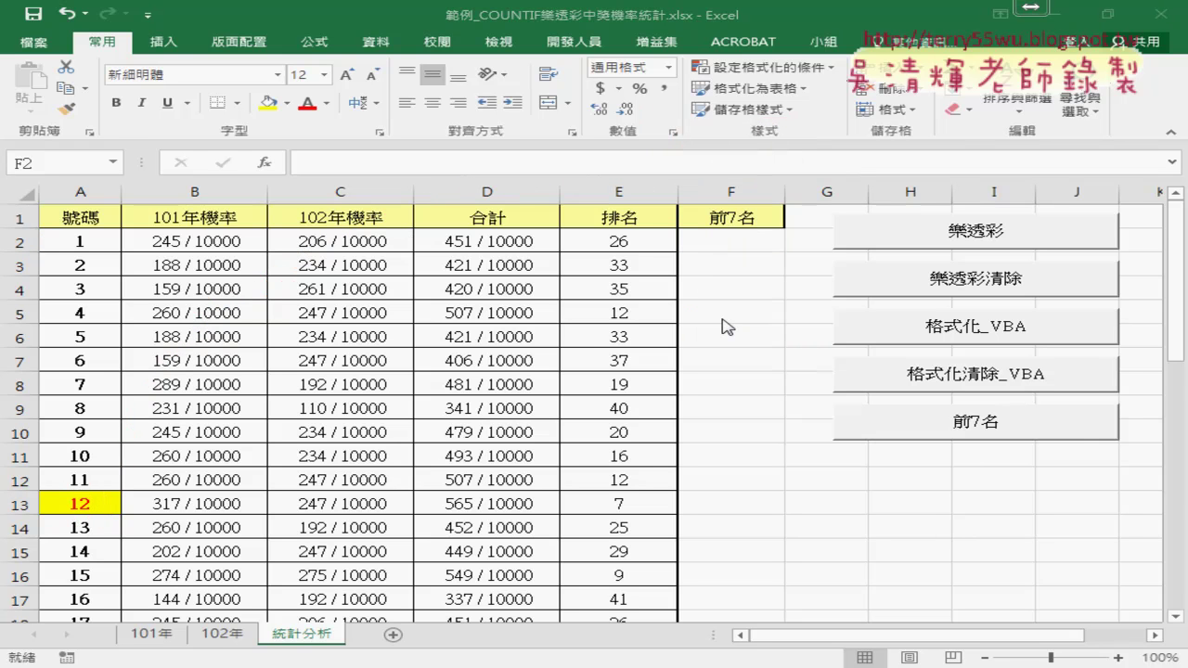
- Run the 前7名 button to list 12, 21, 27, 28, 33, 34, 39 in column F and open its macro code
left_click(977, 429)
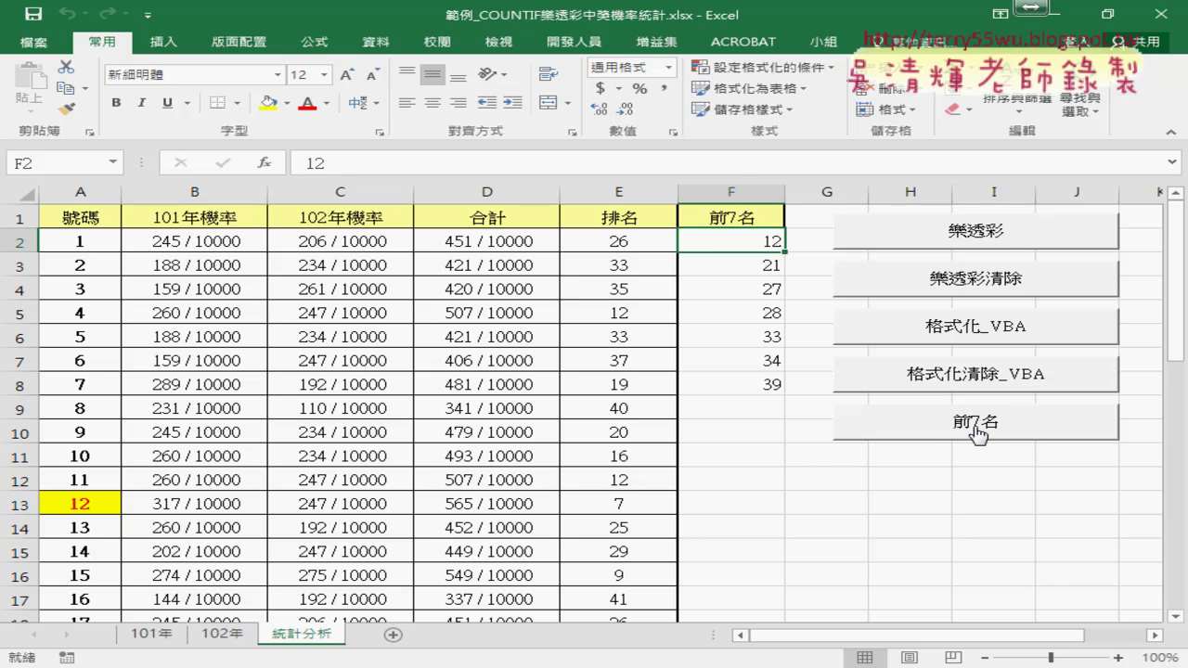
right_click(977, 429)
left_click(991, 579)
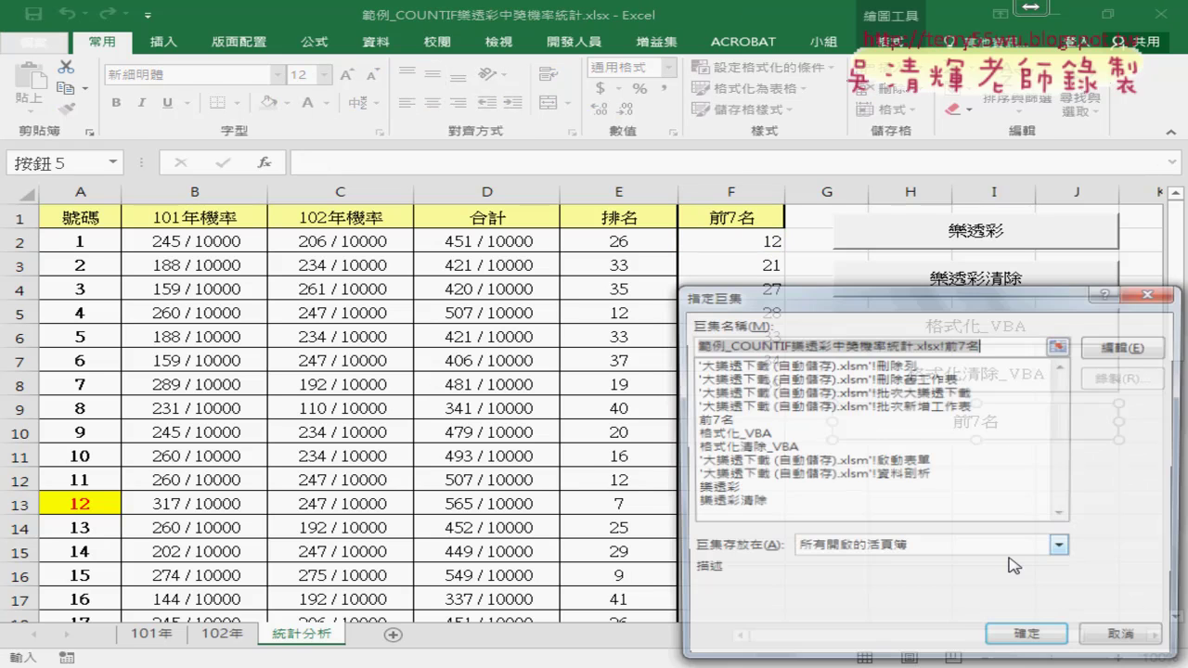
left_click_drag(942, 301, 595, 199)
left_click(773, 242)
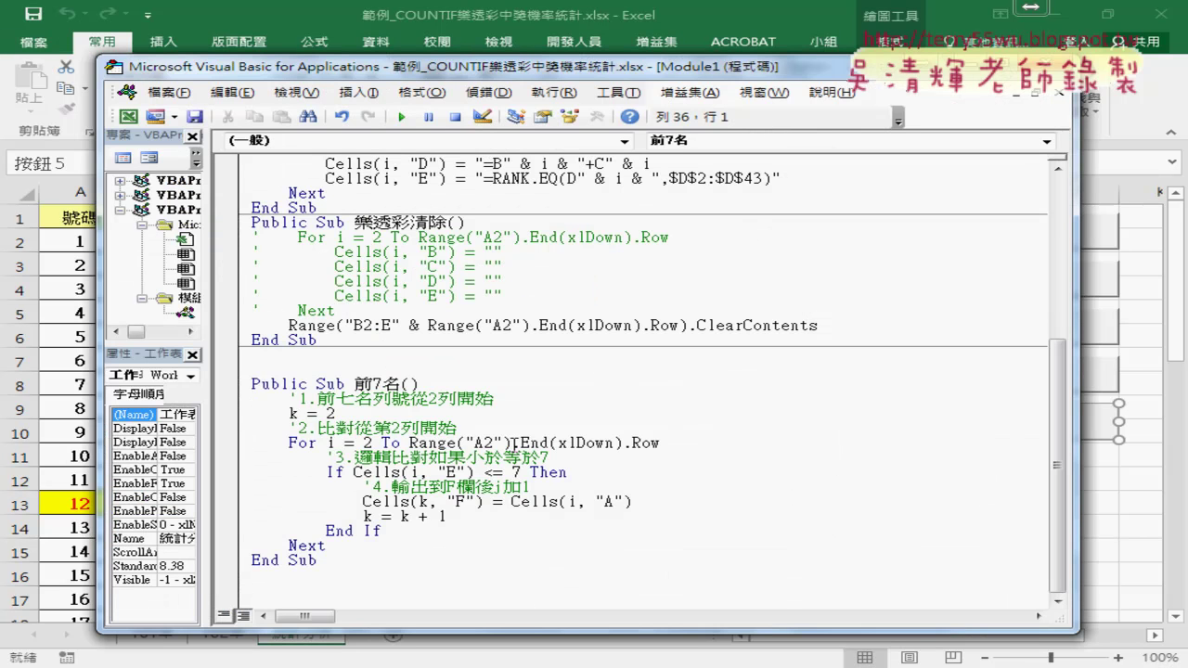
- Highlight the code's k = 2 start, For loop, rank-at-most-7 condition and Cells(k, "F") = Cells(i, "A") line
left_click_drag(288, 414, 337, 414)
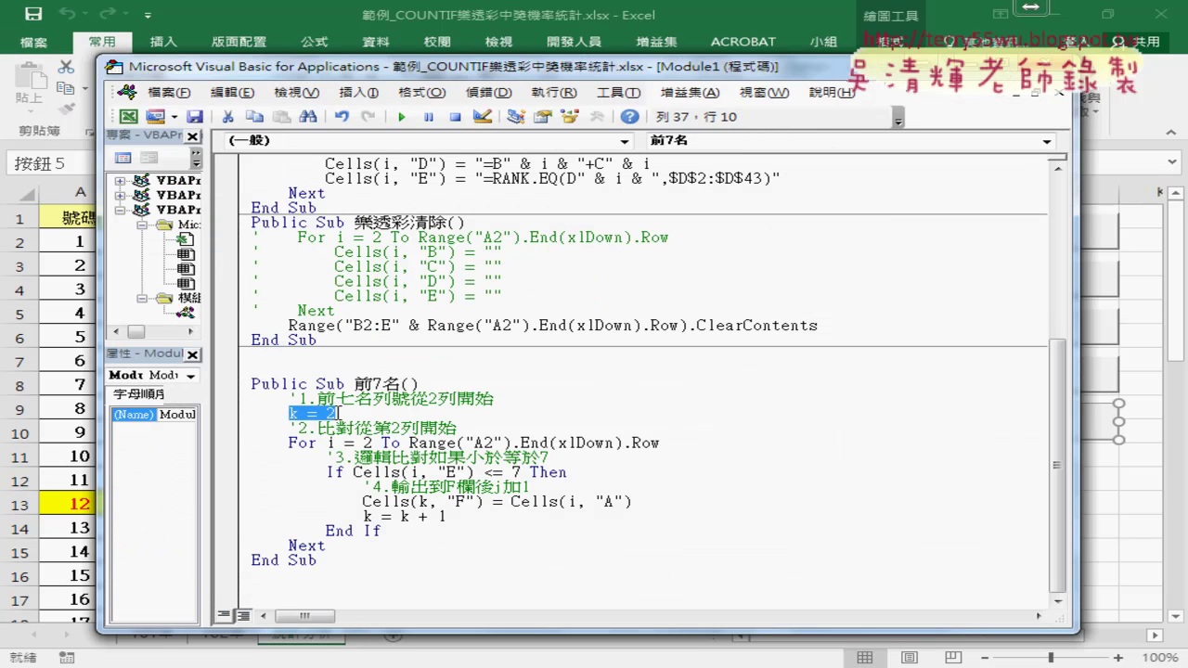
left_click_drag(1077, 390, 627, 378)
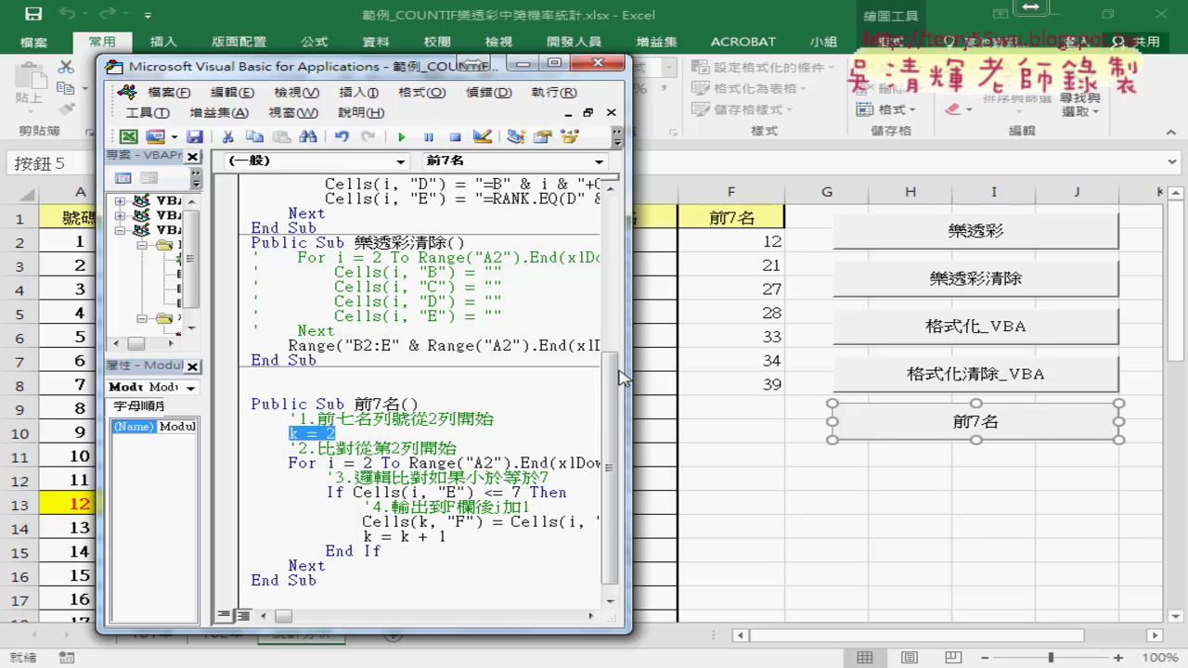
left_click_drag(630, 426, 789, 426)
left_click_drag(657, 457, 289, 456)
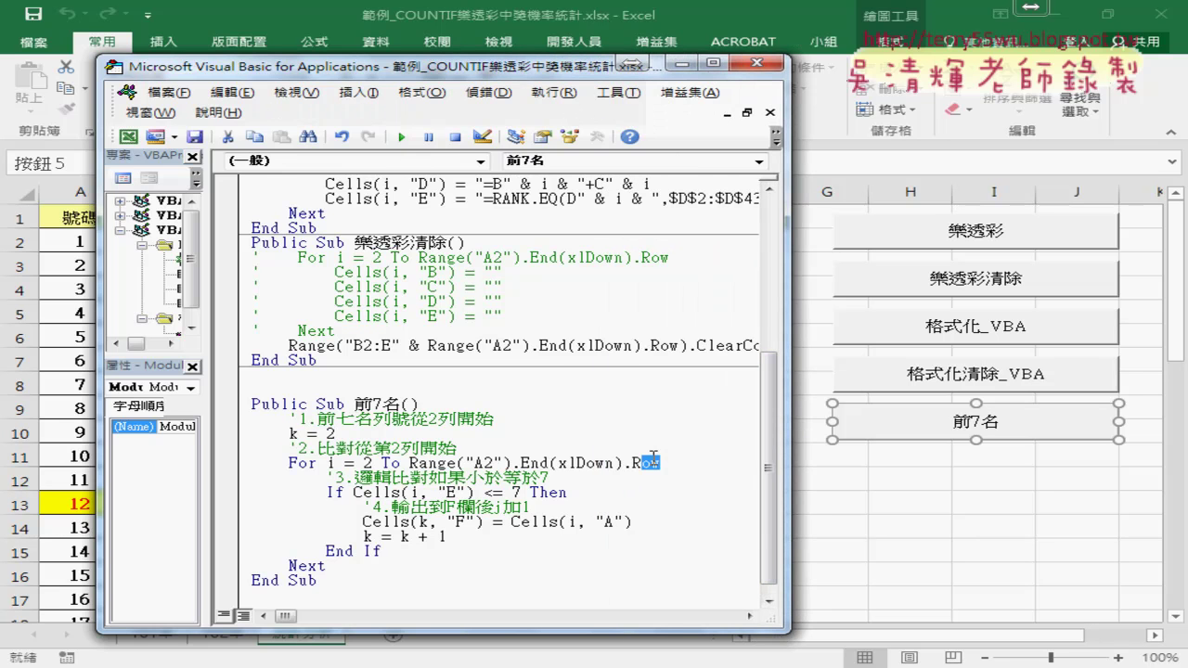
left_click_drag(354, 492, 529, 492)
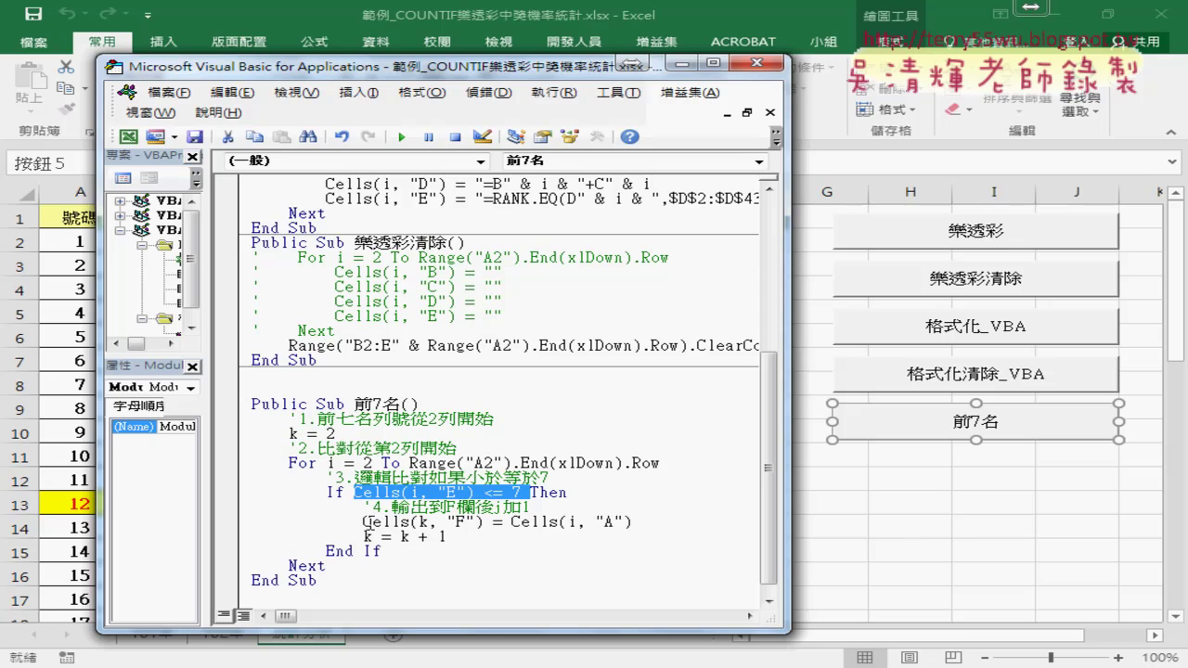
left_click_drag(363, 523, 484, 523)
left_click_drag(632, 522, 510, 523)
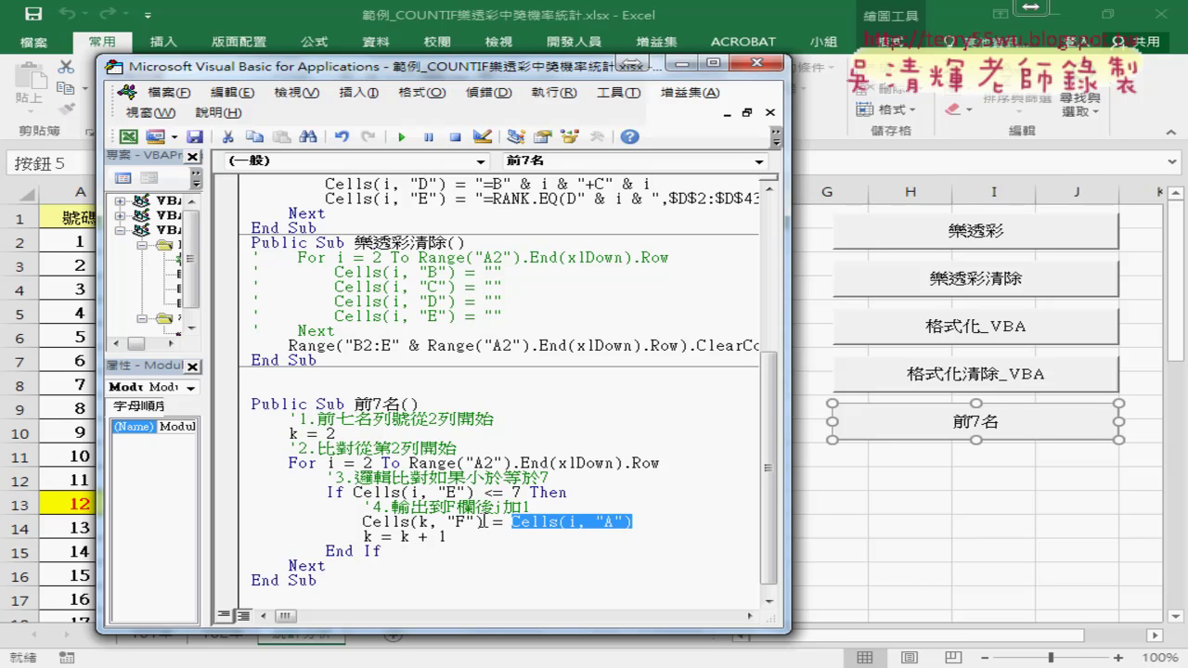
left_click_drag(483, 522, 355, 523)
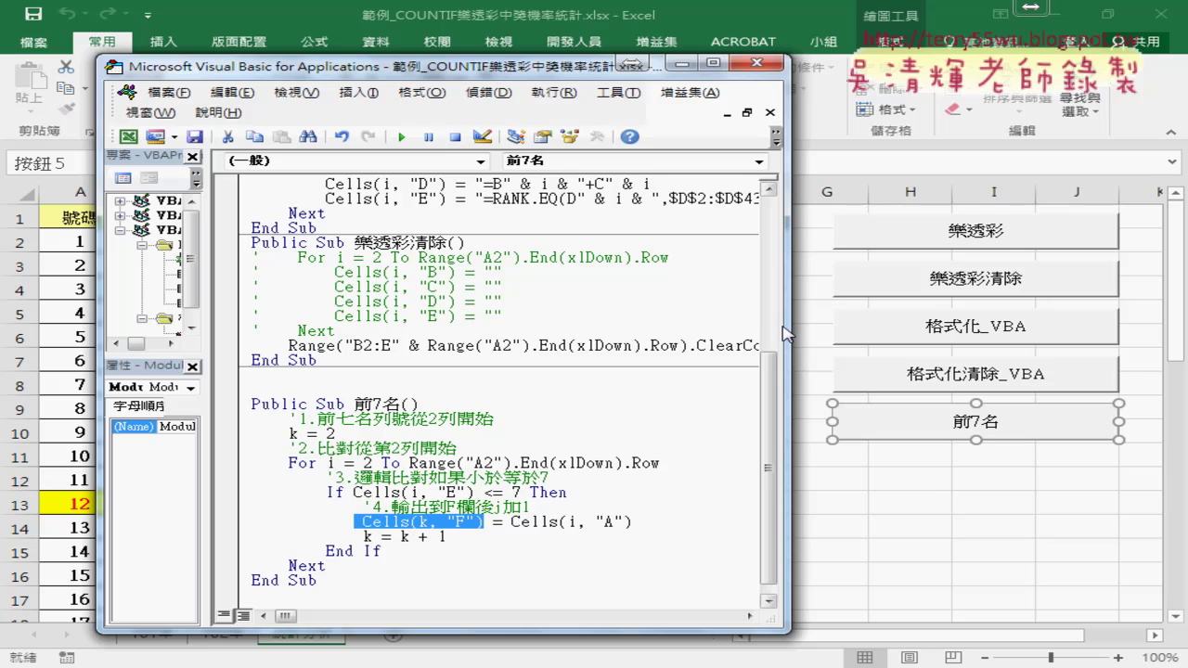
- Annotate how k = 2 maps to 12 in F2 and k = k + 1 fills 21 onward in column F
left_click_drag(788, 333, 697, 332)
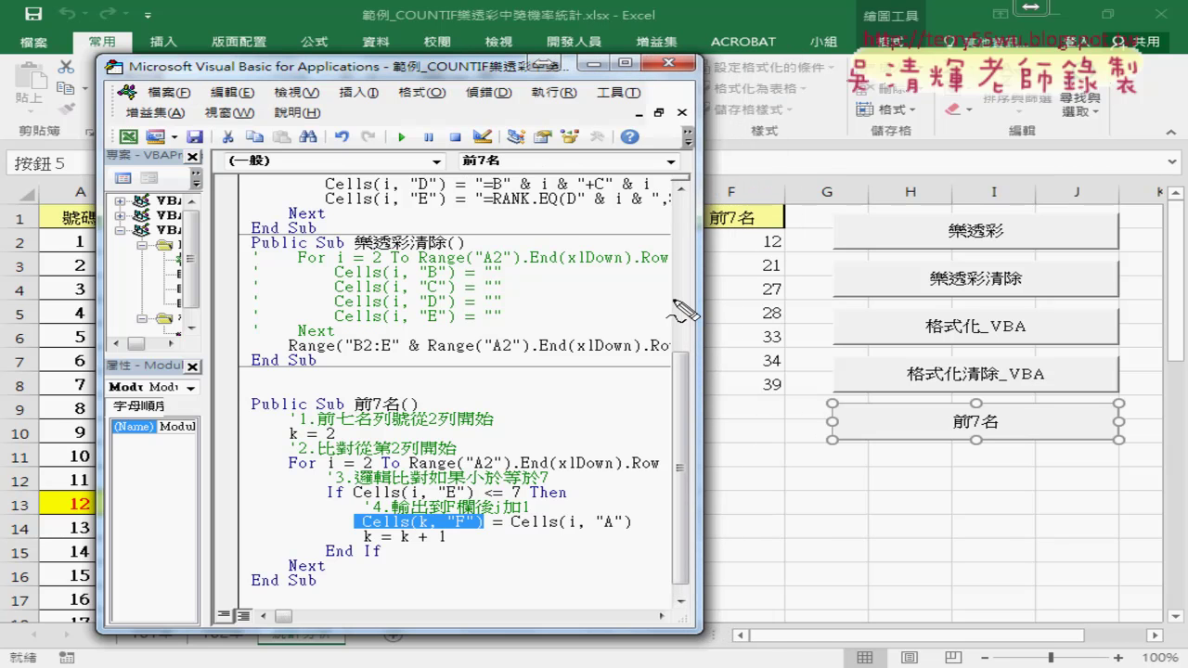
mouse_move(334, 442)
left_mouse_down()
mouse_move(277, 443)
mouse_move(268, 425)
left_mouse_up()
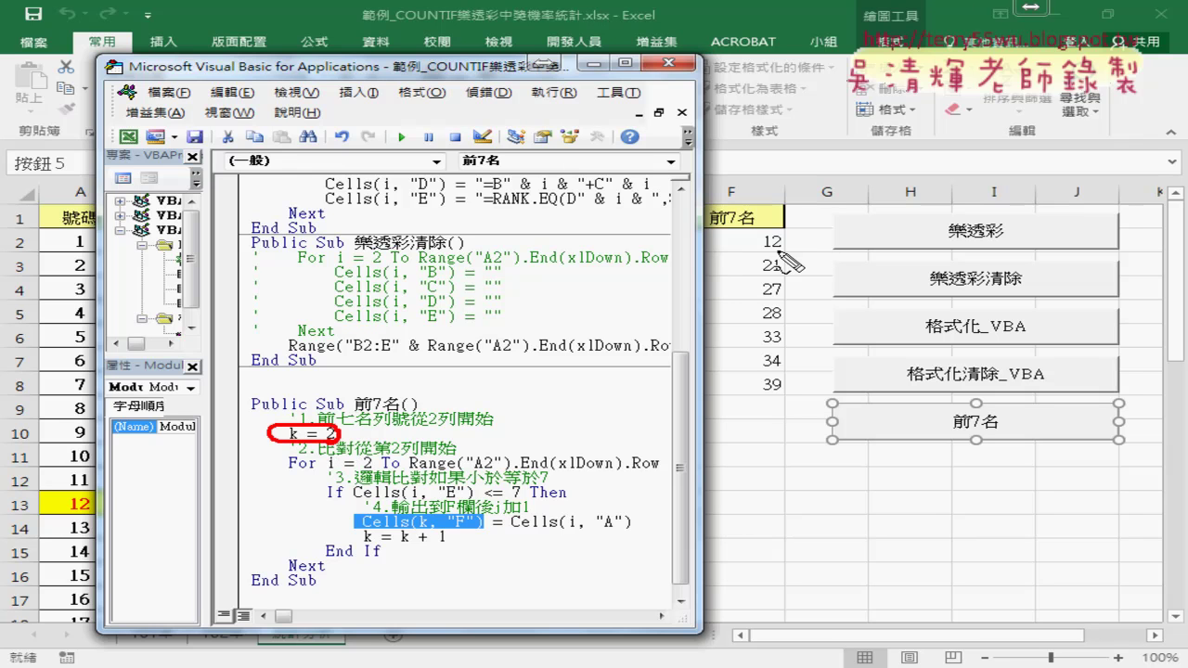
left_click_drag(753, 229, 778, 252)
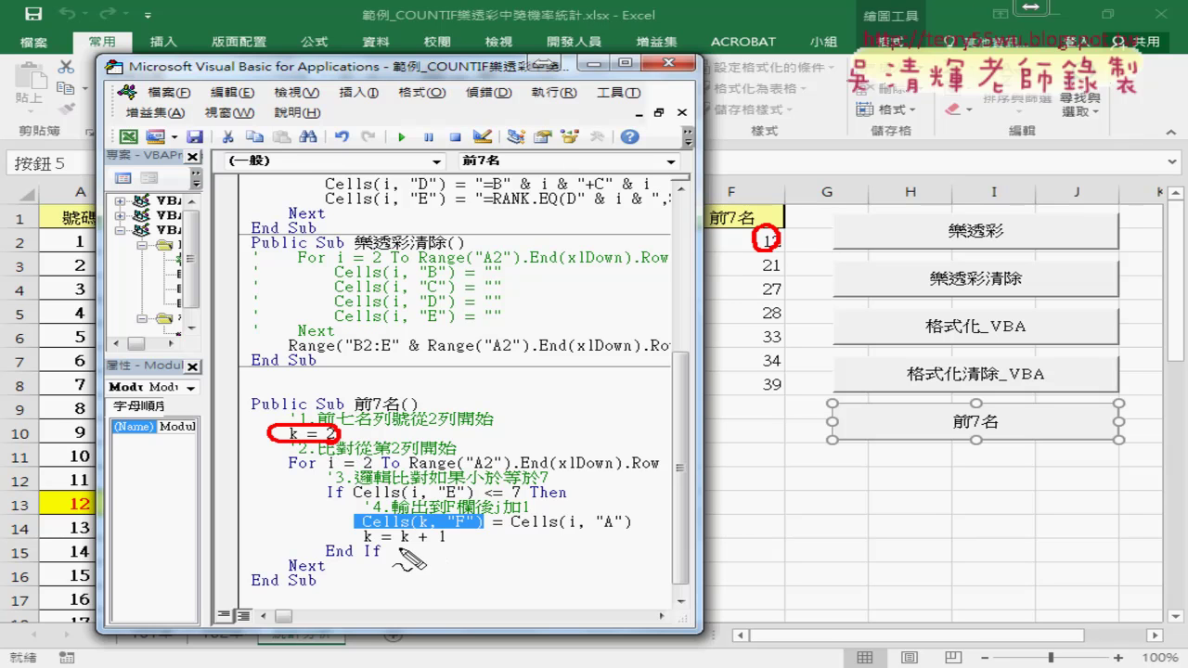
mouse_move(432, 531)
left_mouse_down()
mouse_move(467, 531)
mouse_move(453, 435)
mouse_move(722, 246)
mouse_move(729, 264)
left_mouse_up()
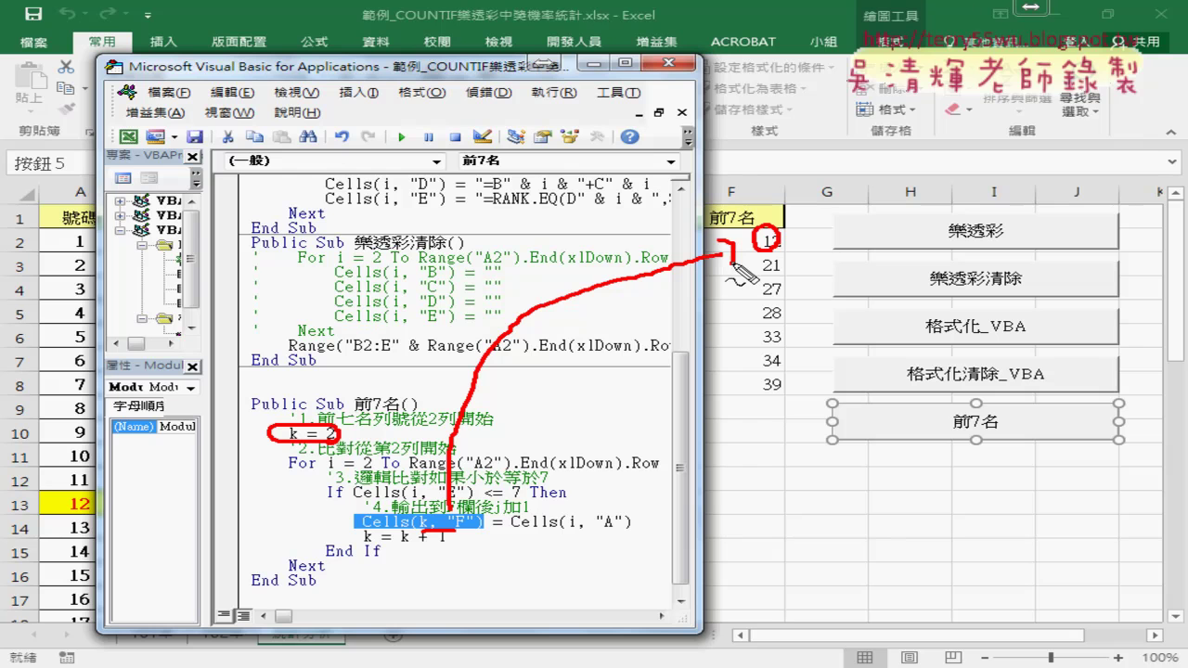
left_click_drag(353, 547, 443, 547)
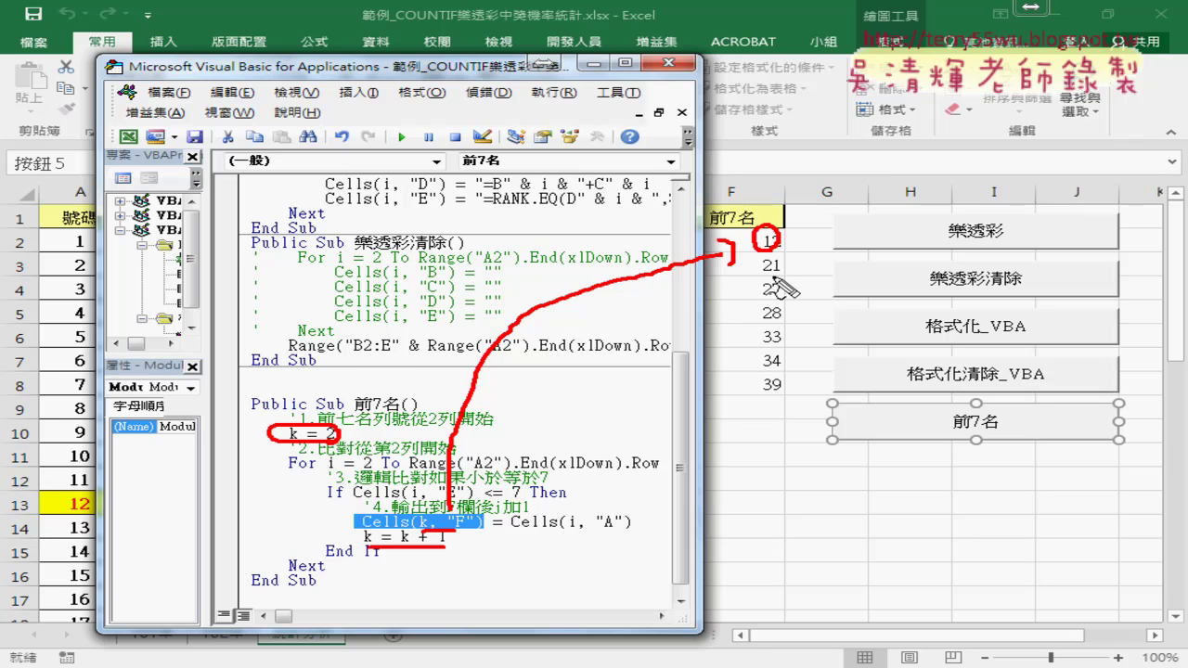
left_click_drag(779, 255, 779, 306)
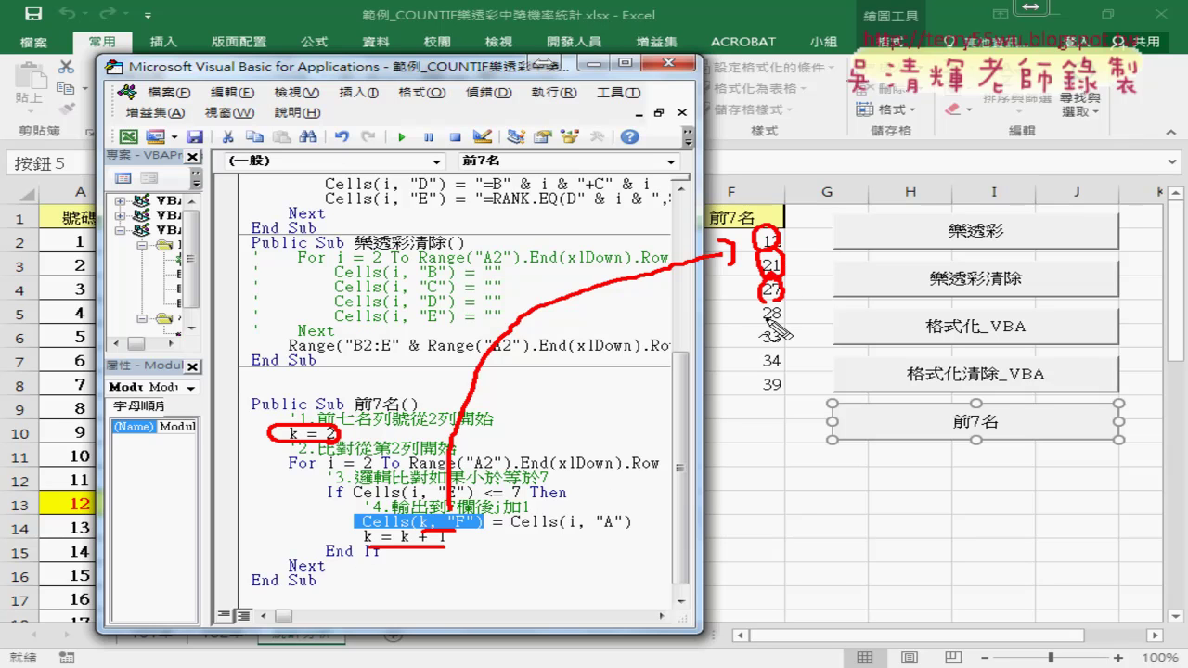
- Clear the pen annotations and bring the 統計分析 sheet back in front of the VBA editor
key("Escape")
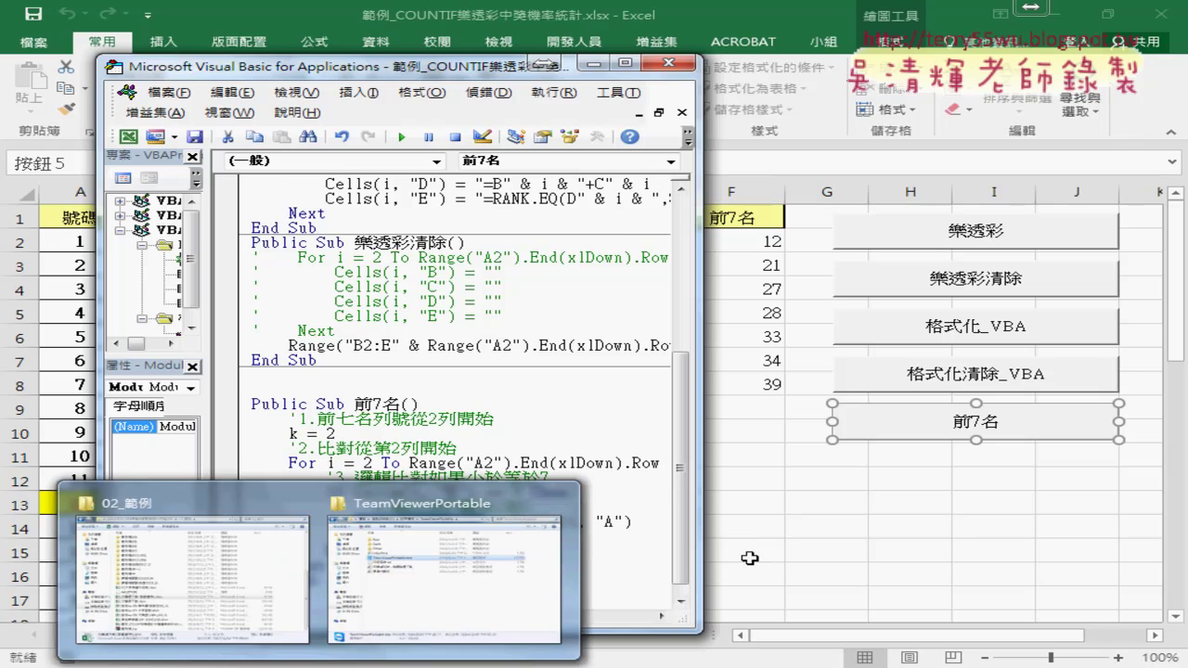
left_click(903, 484)
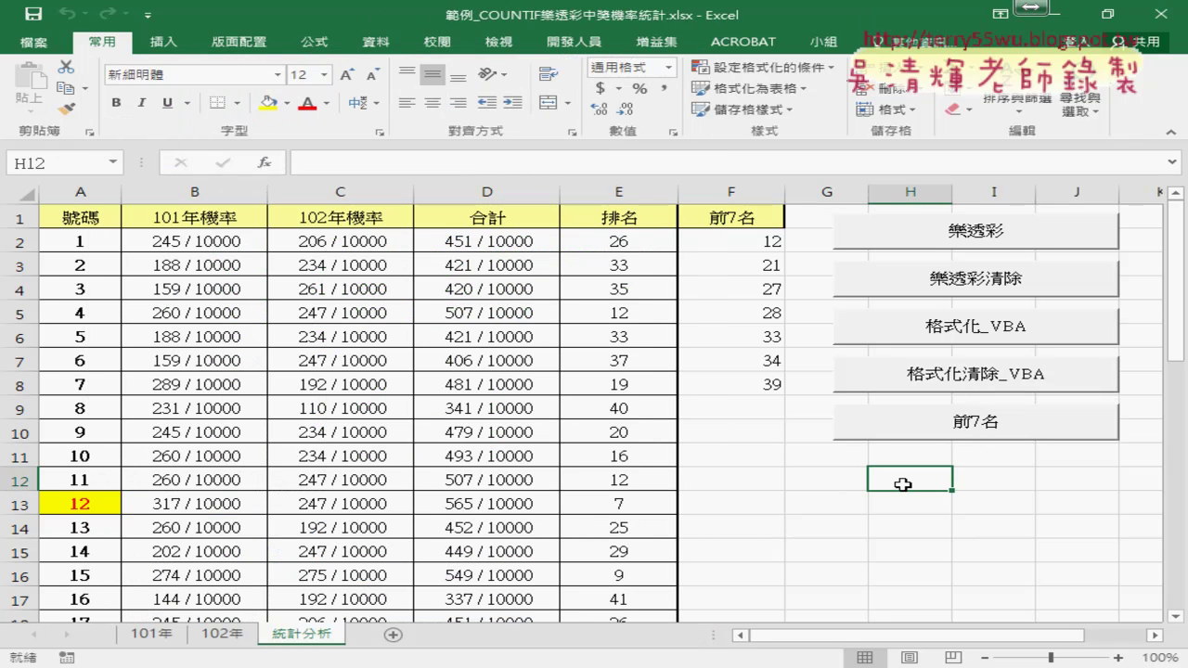